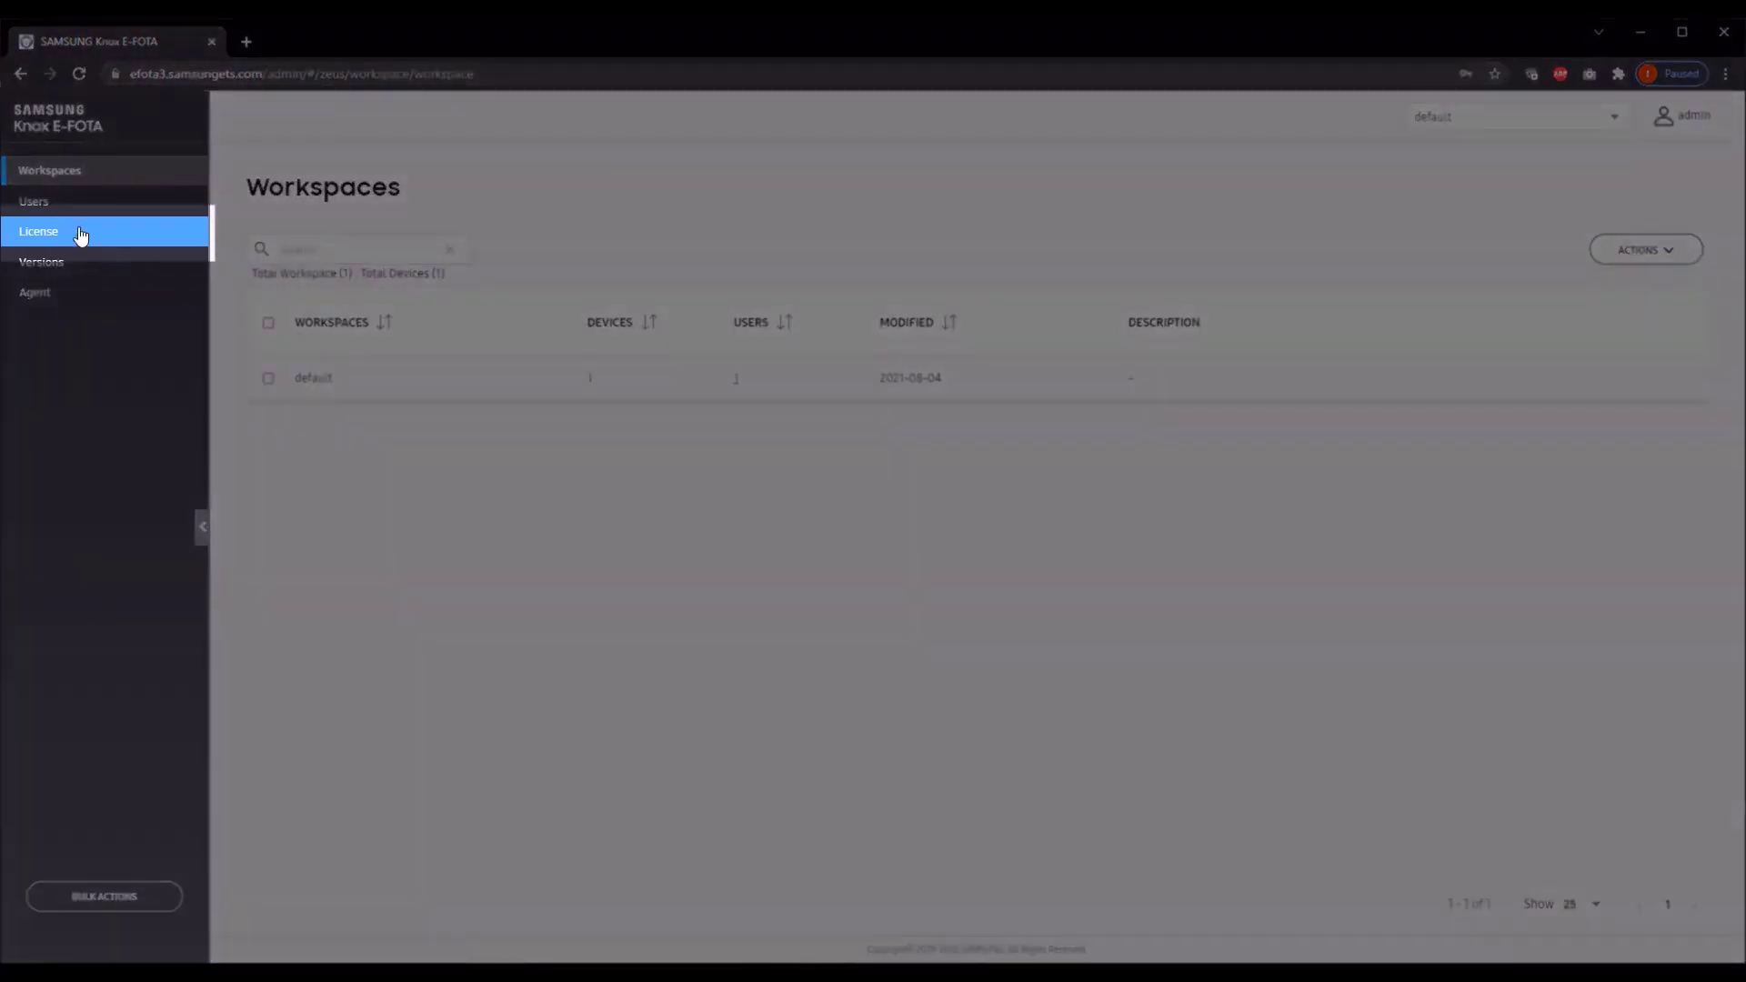
Step: Upload the license file licenseInfo.lic on the License page, overwriting the existing license
click(77, 234)
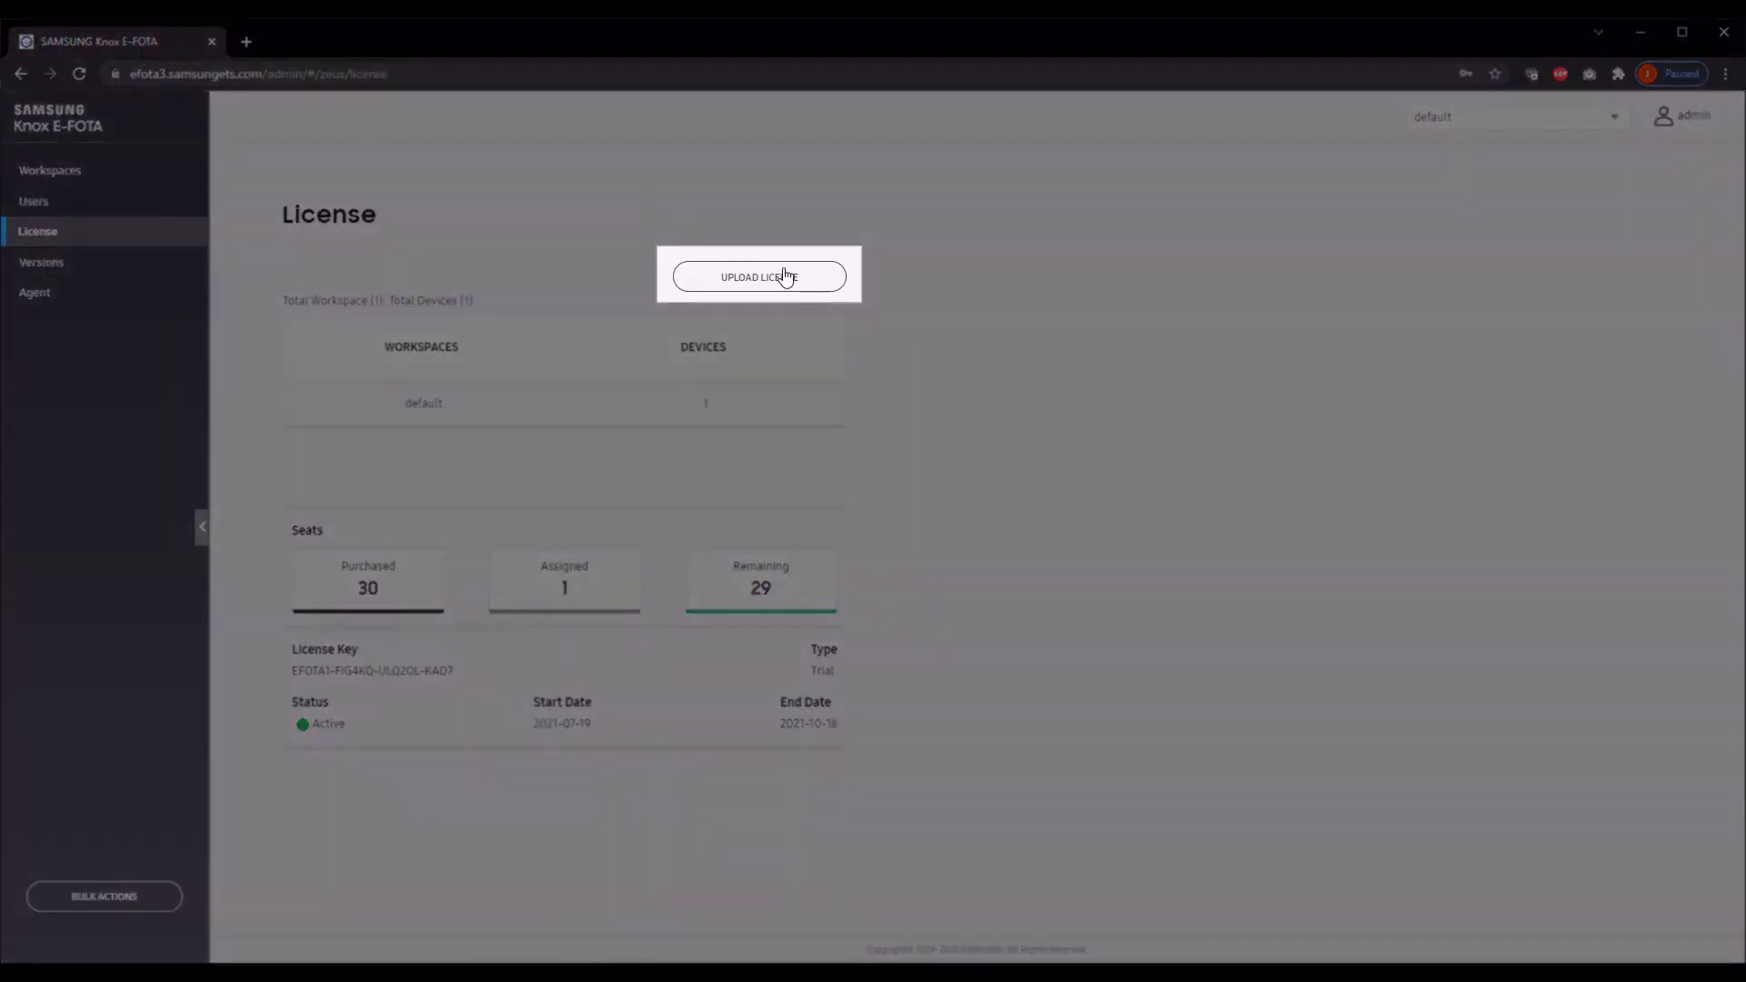
click(785, 277)
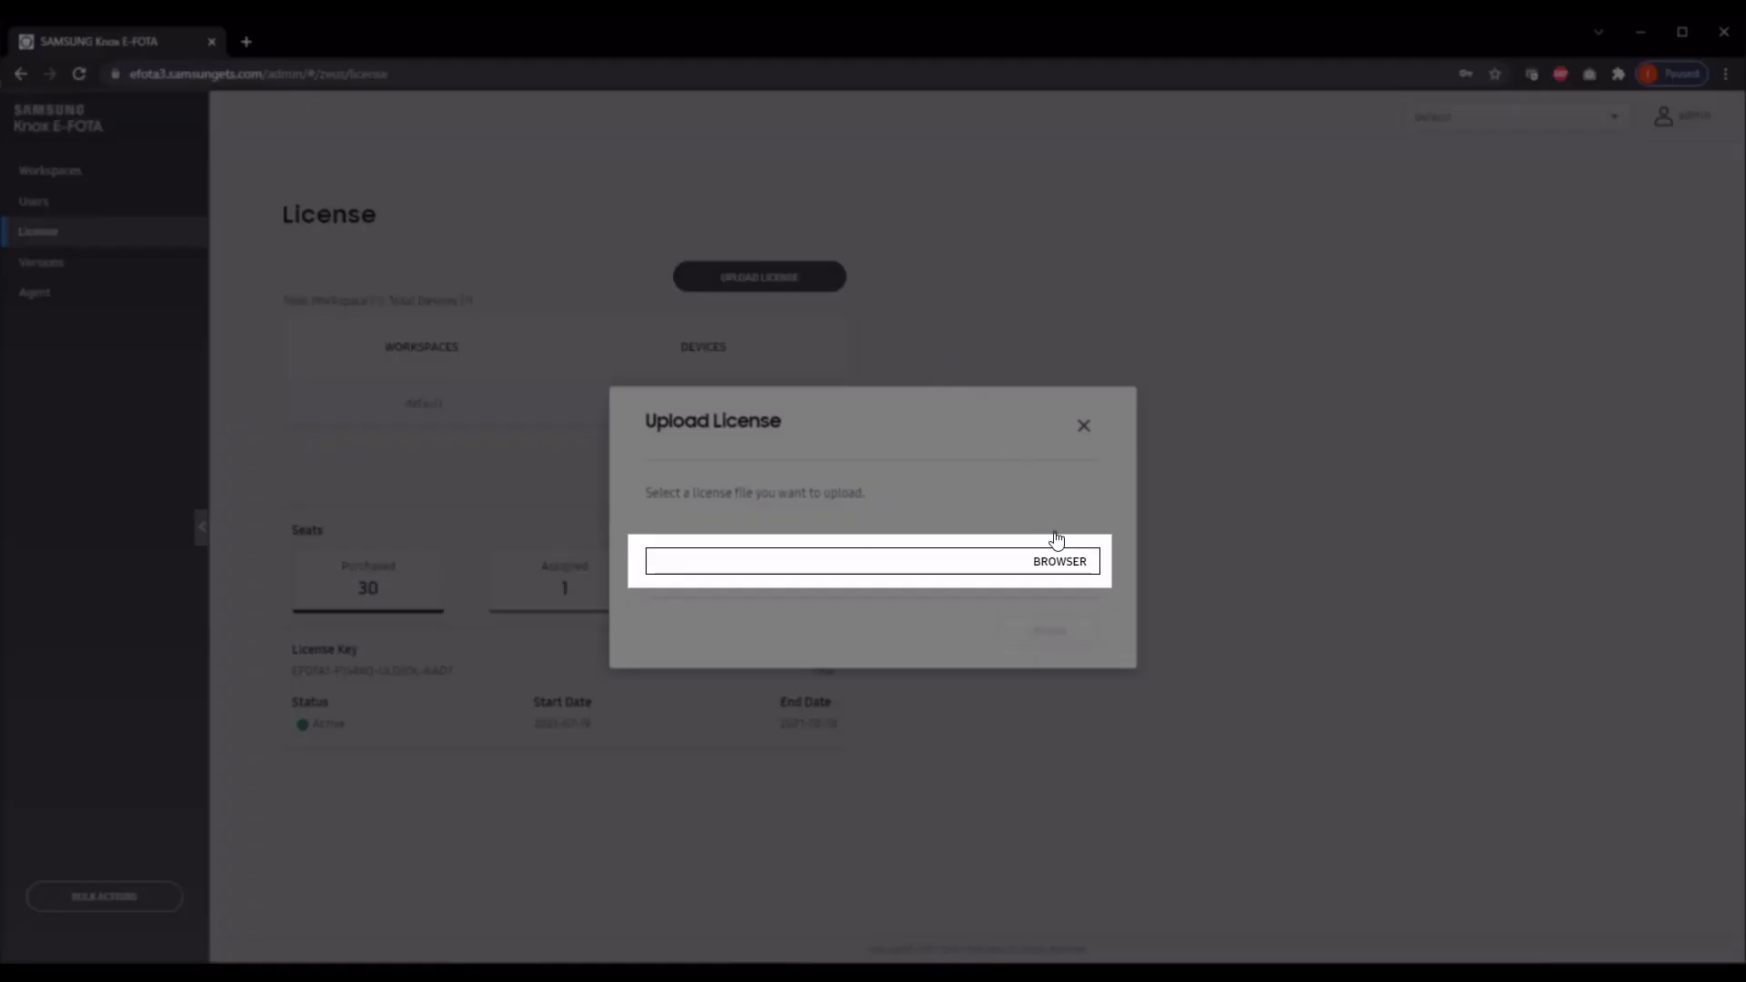
click(1064, 565)
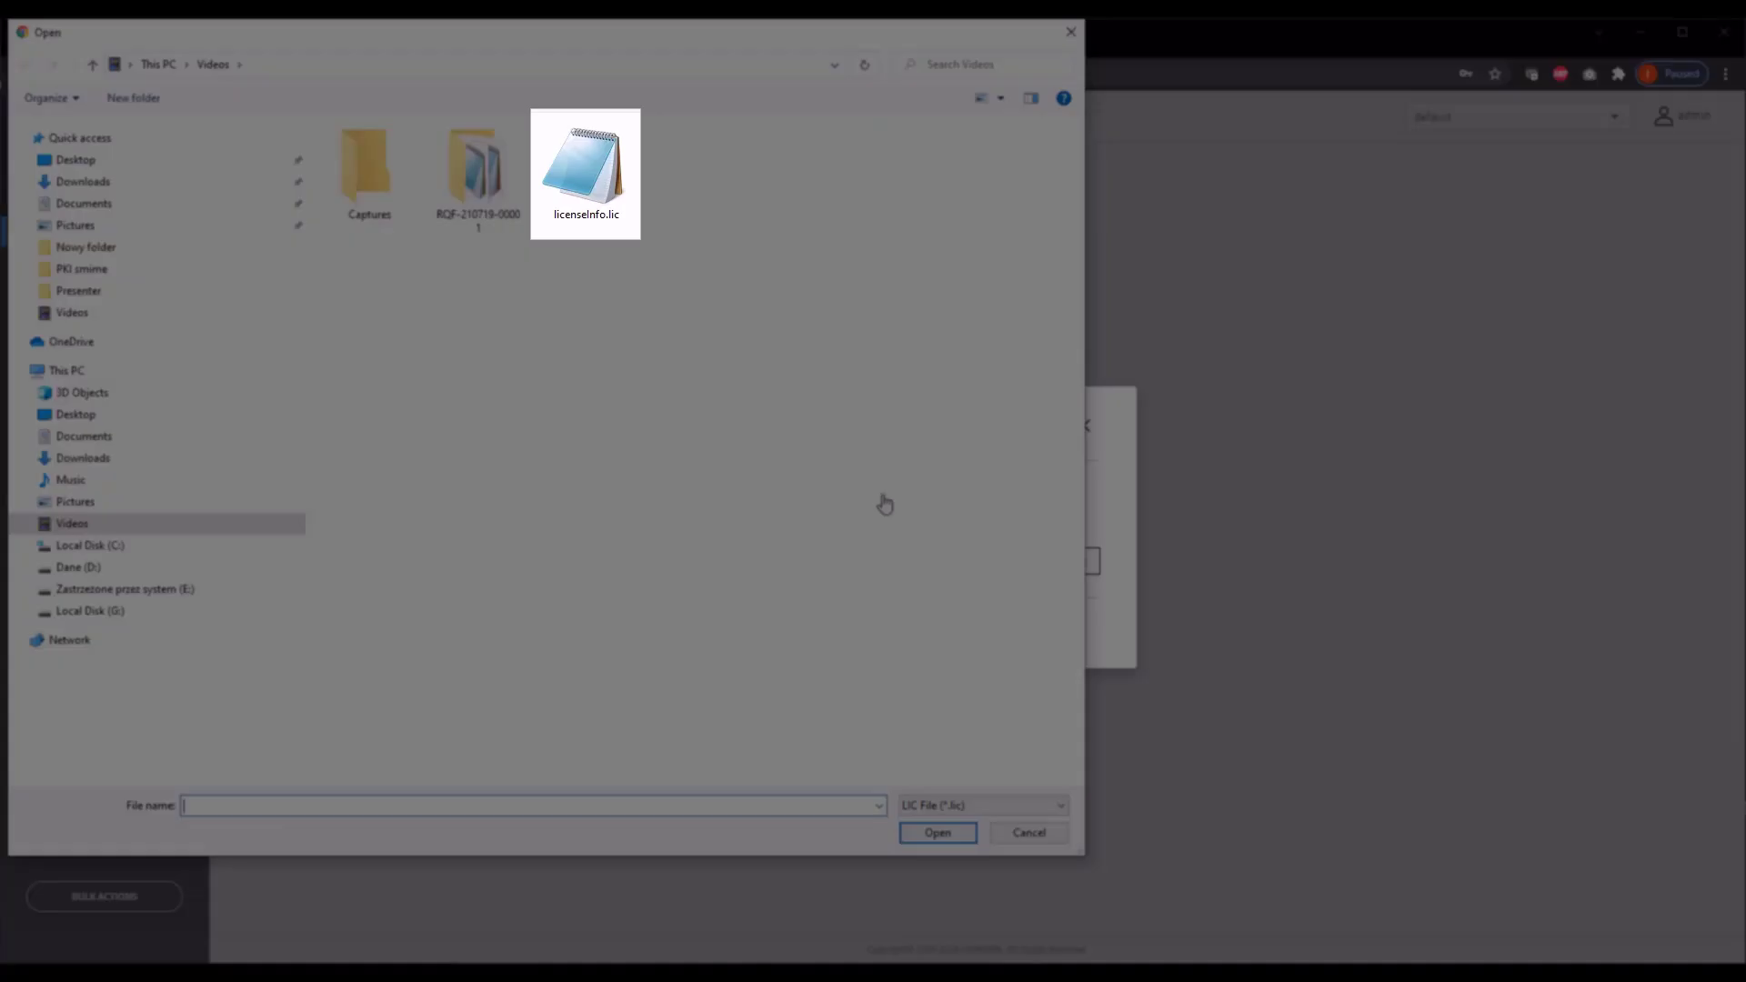
double_click(596, 186)
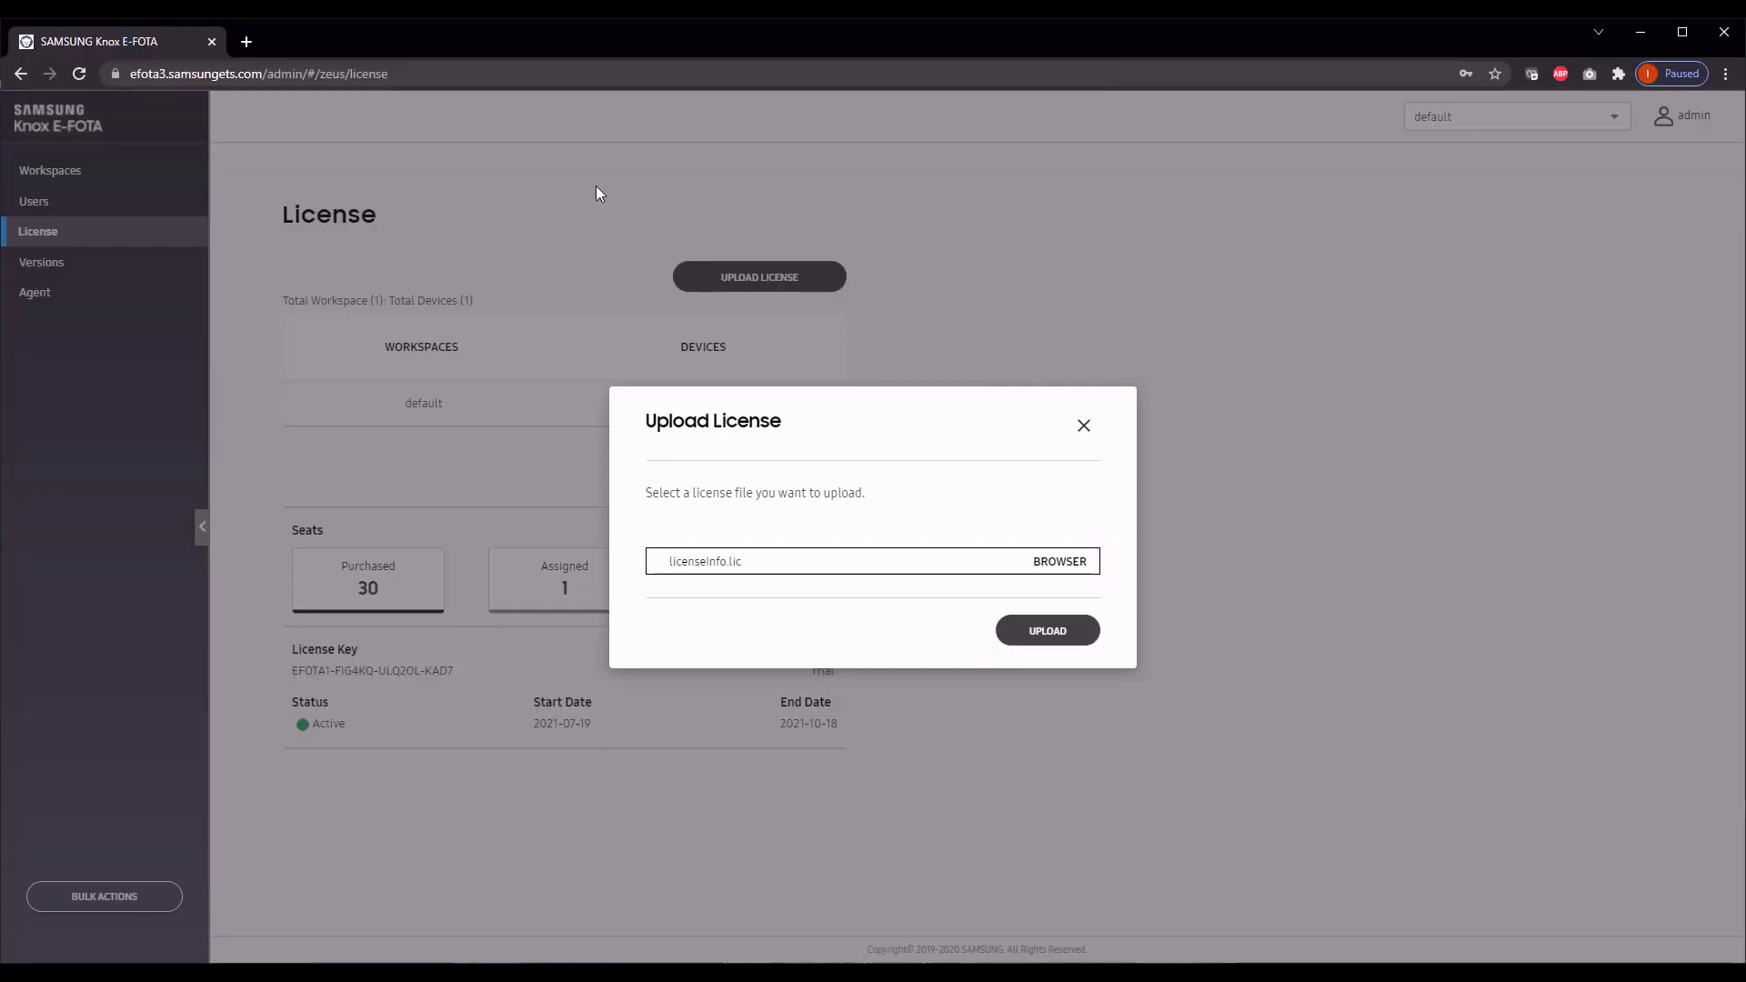
click(1047, 630)
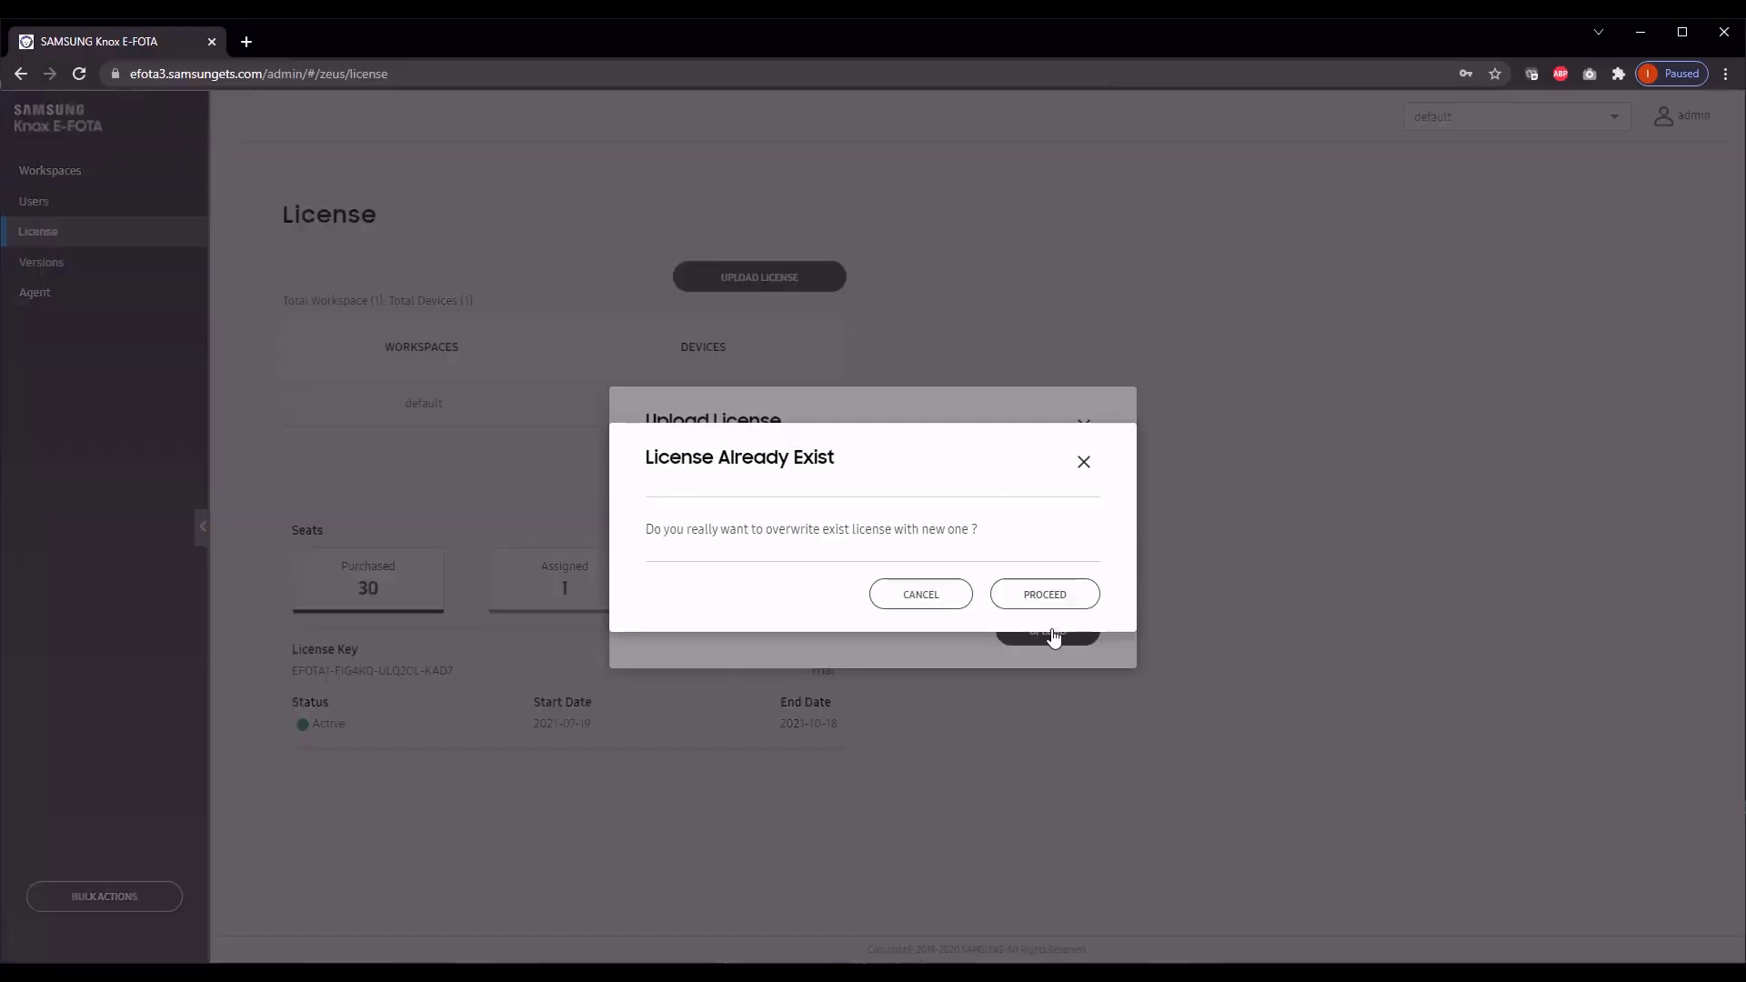
click(1046, 593)
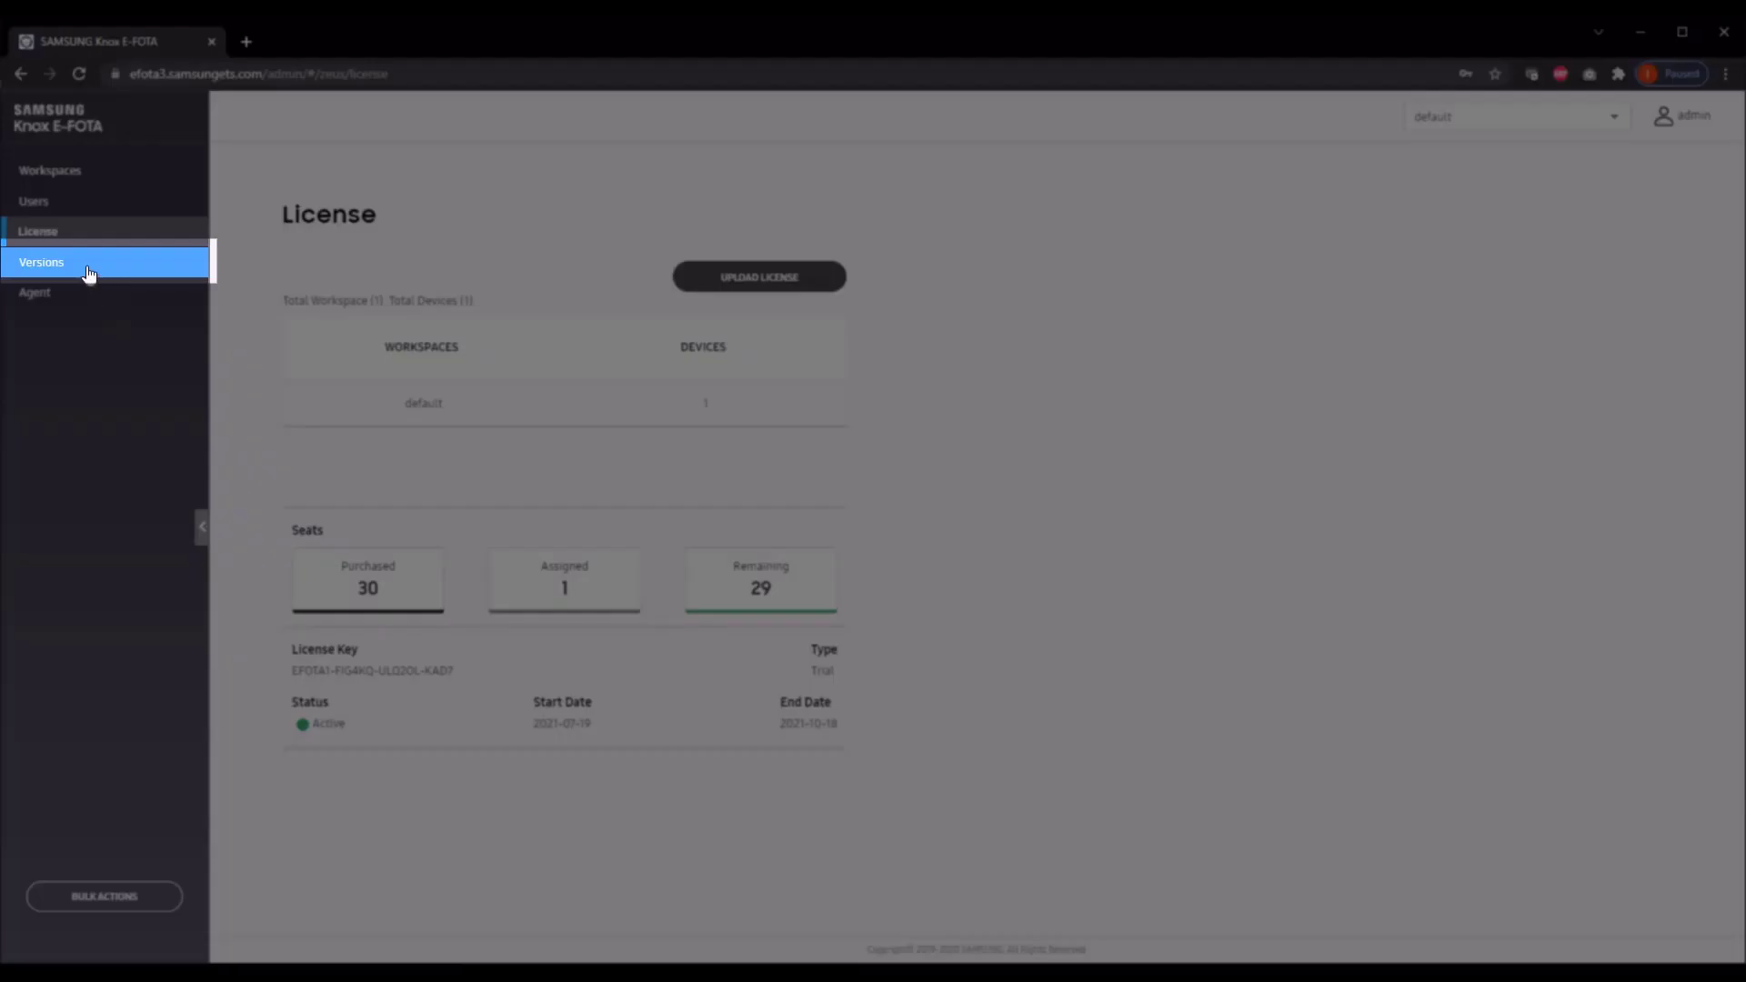
Step: Open Versions for model SM-A405FN / DBT and view the firmware details of the newest version
click(86, 266)
click(460, 258)
click(465, 282)
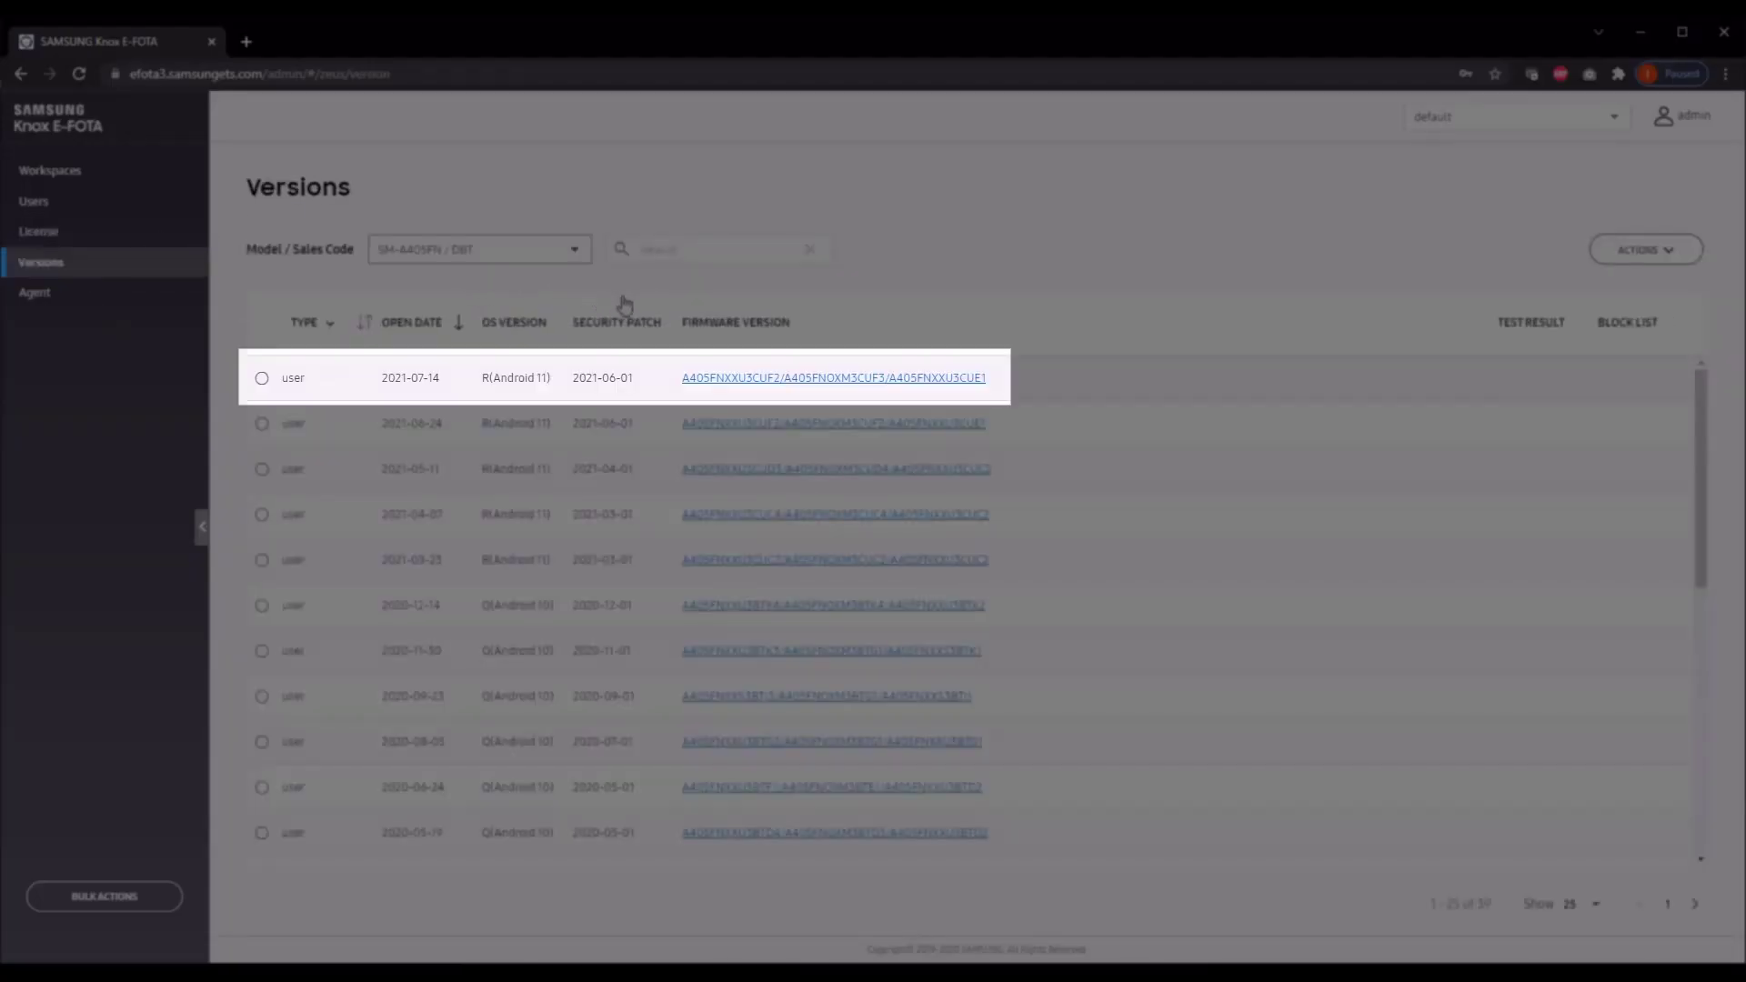
click(752, 383)
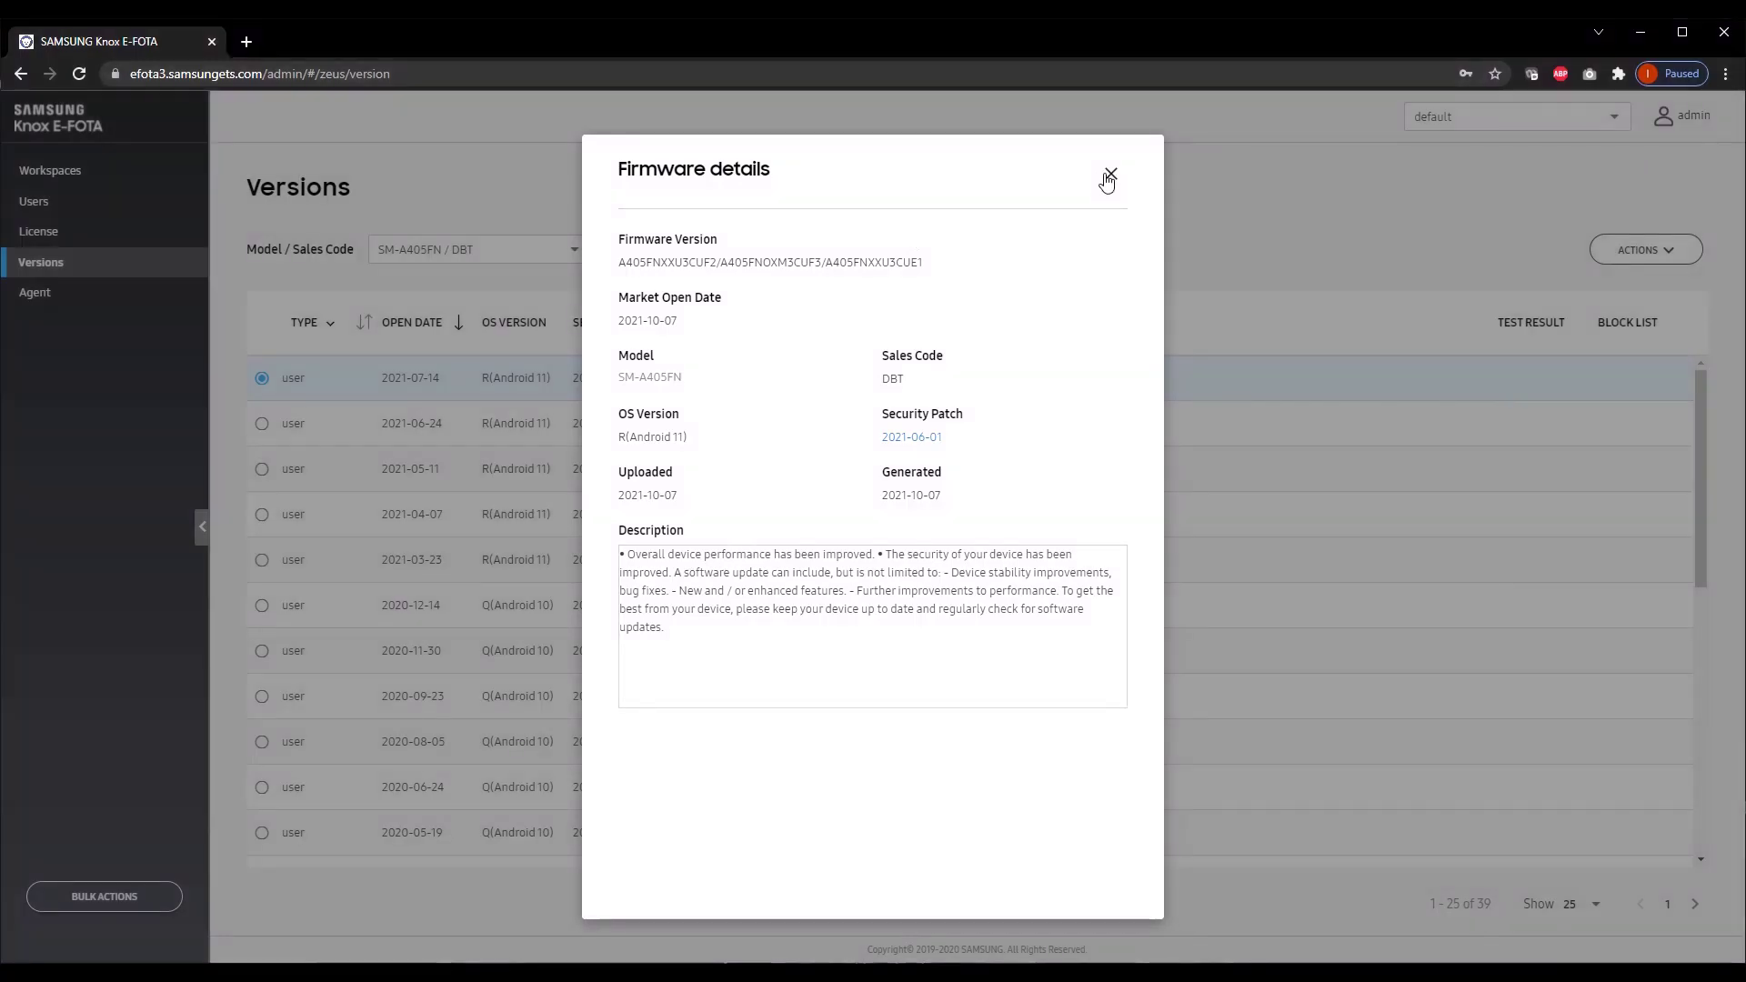
click(1109, 176)
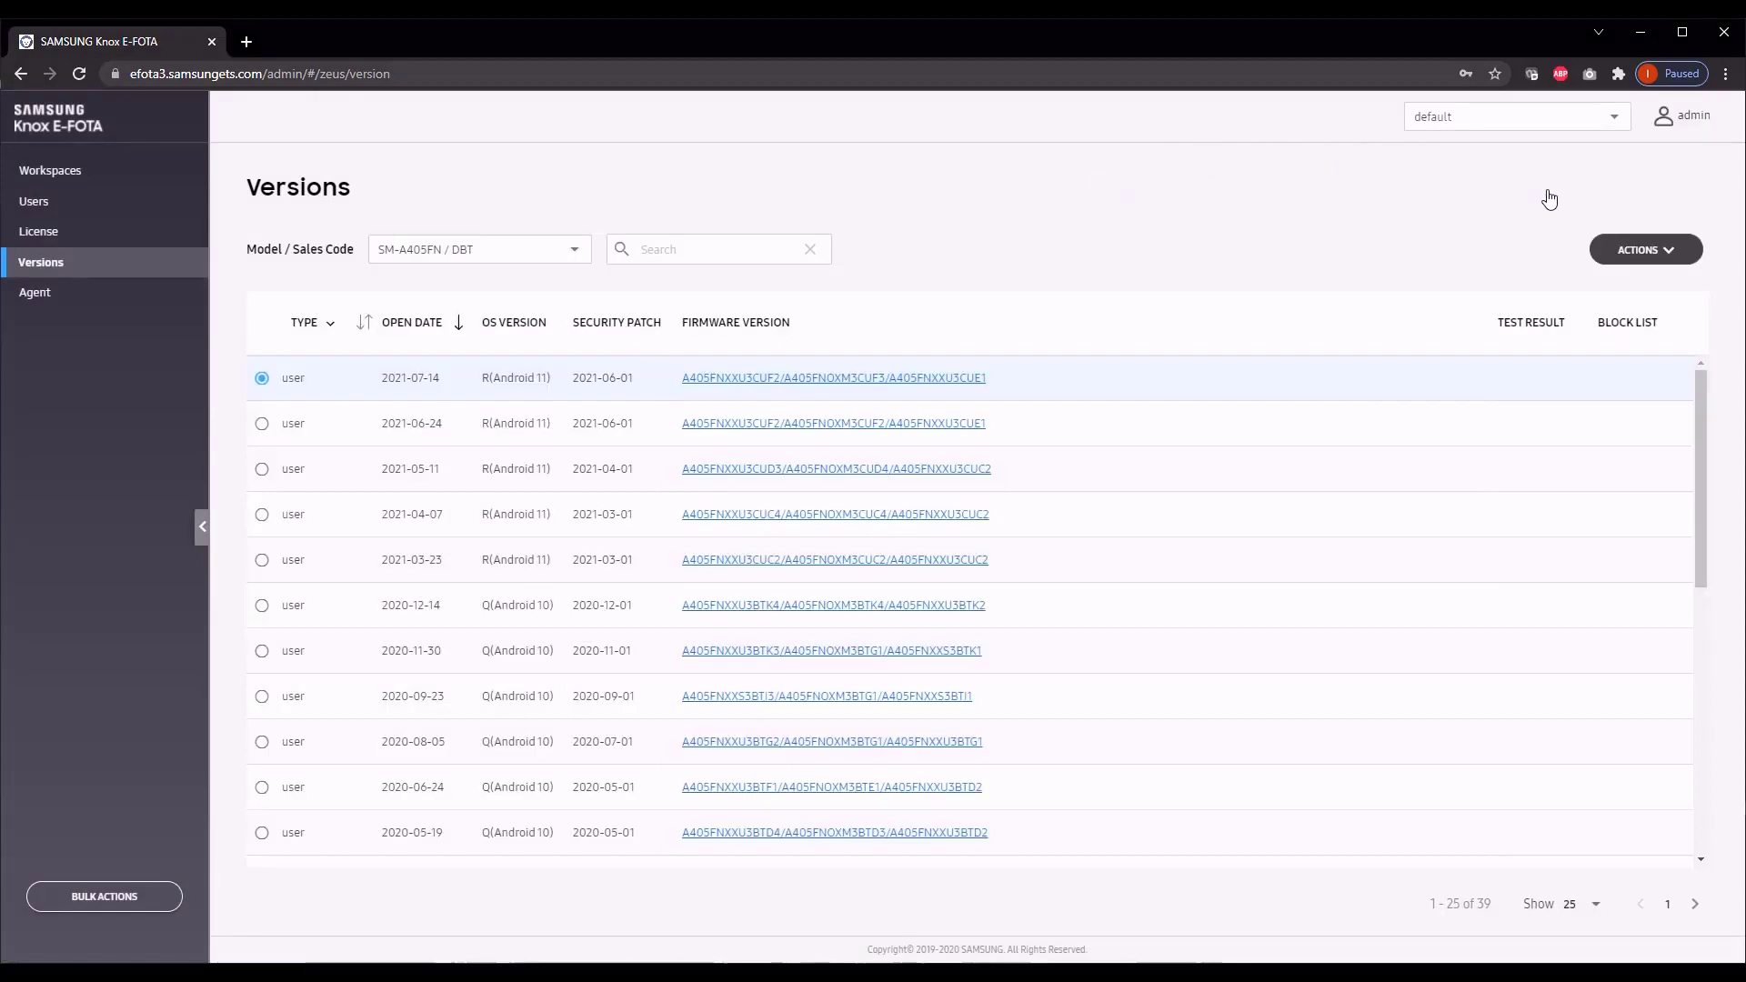
click(1656, 260)
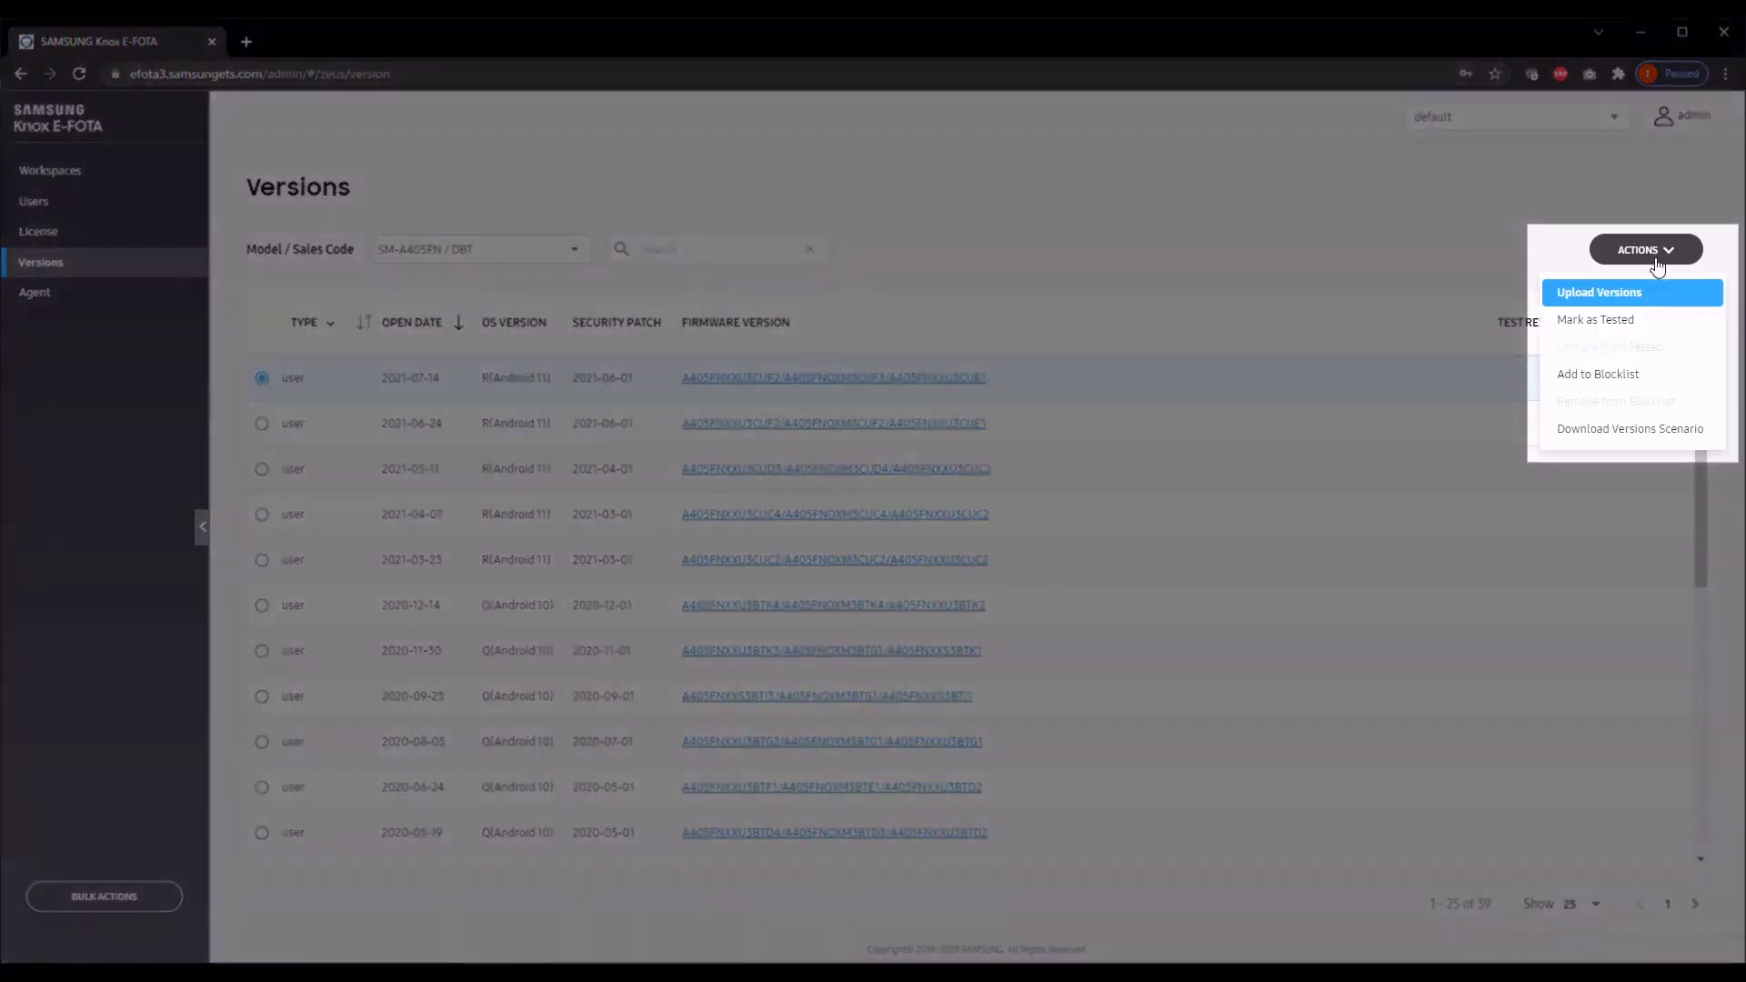
click(1627, 294)
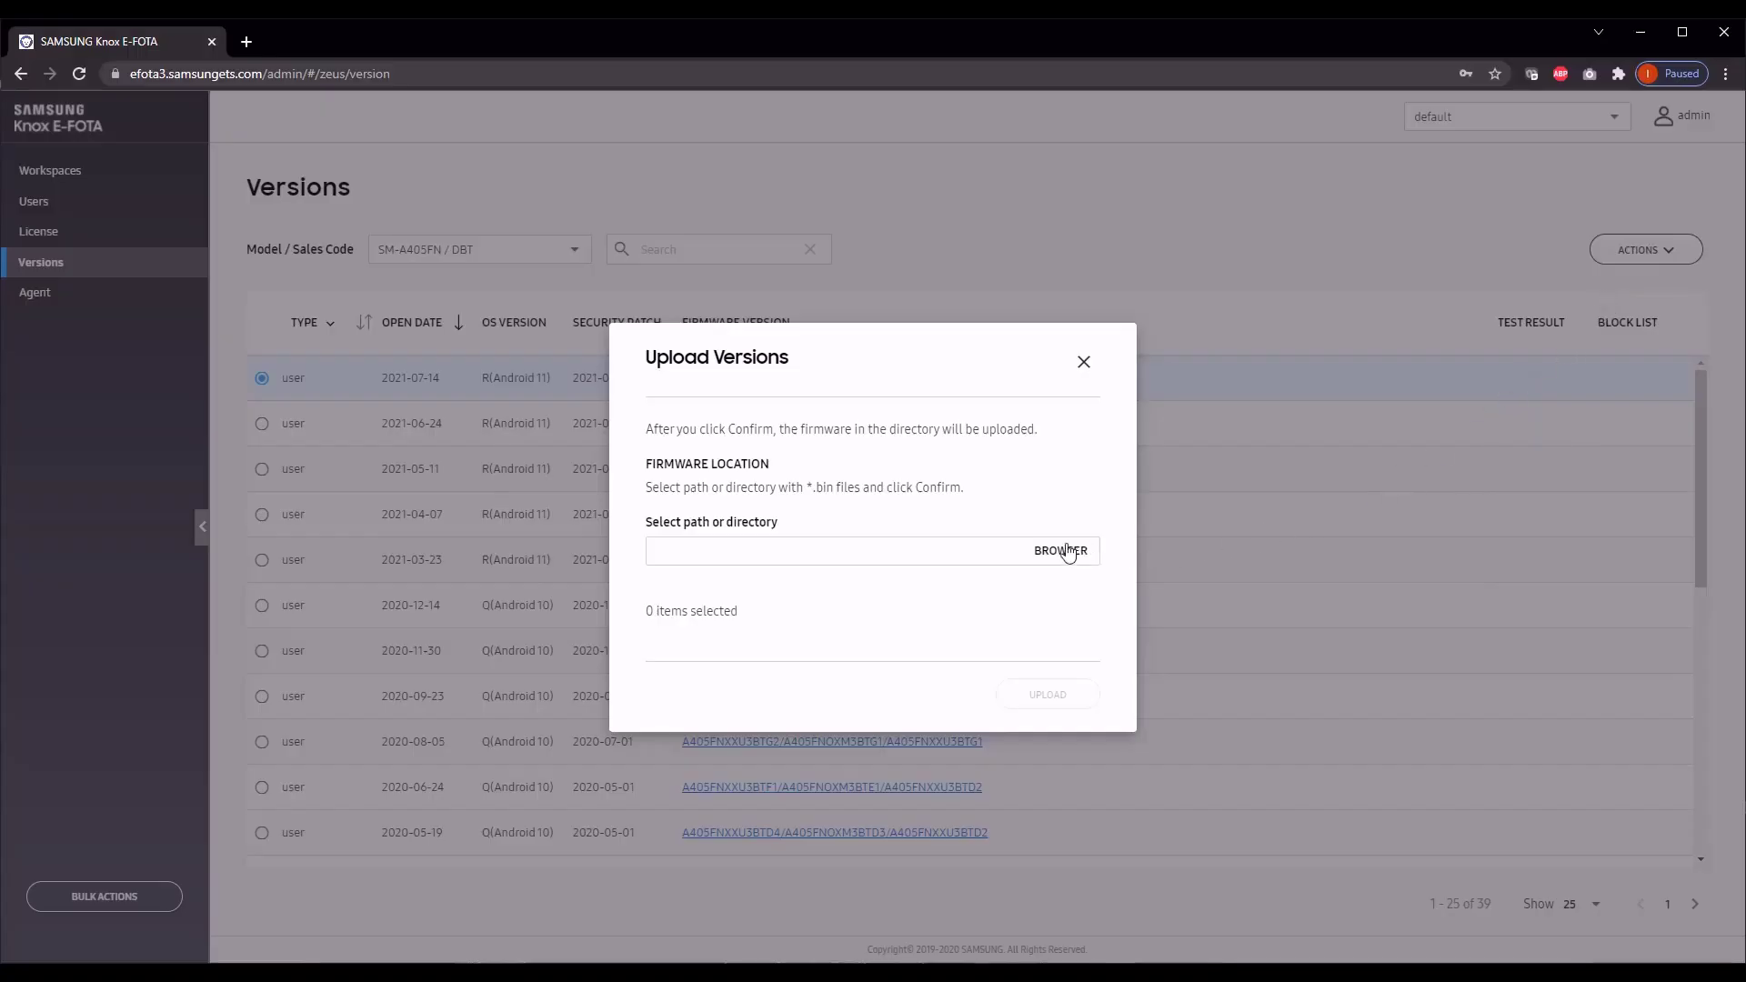
click(1075, 554)
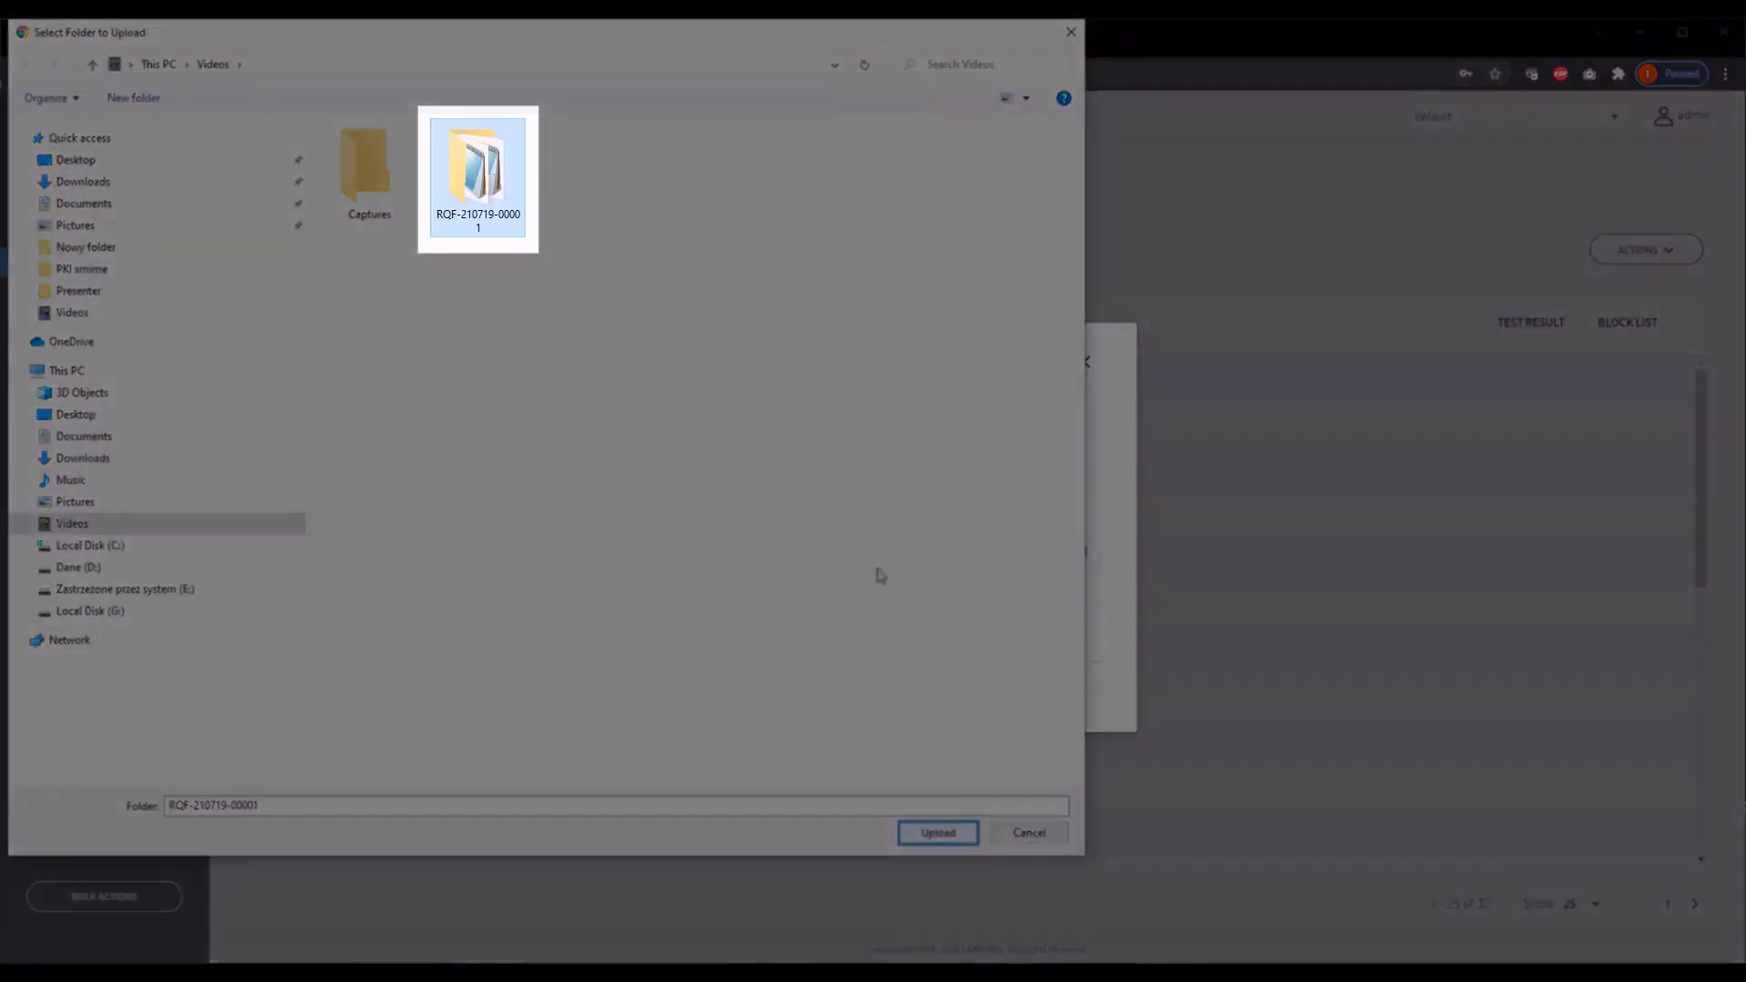
click(943, 833)
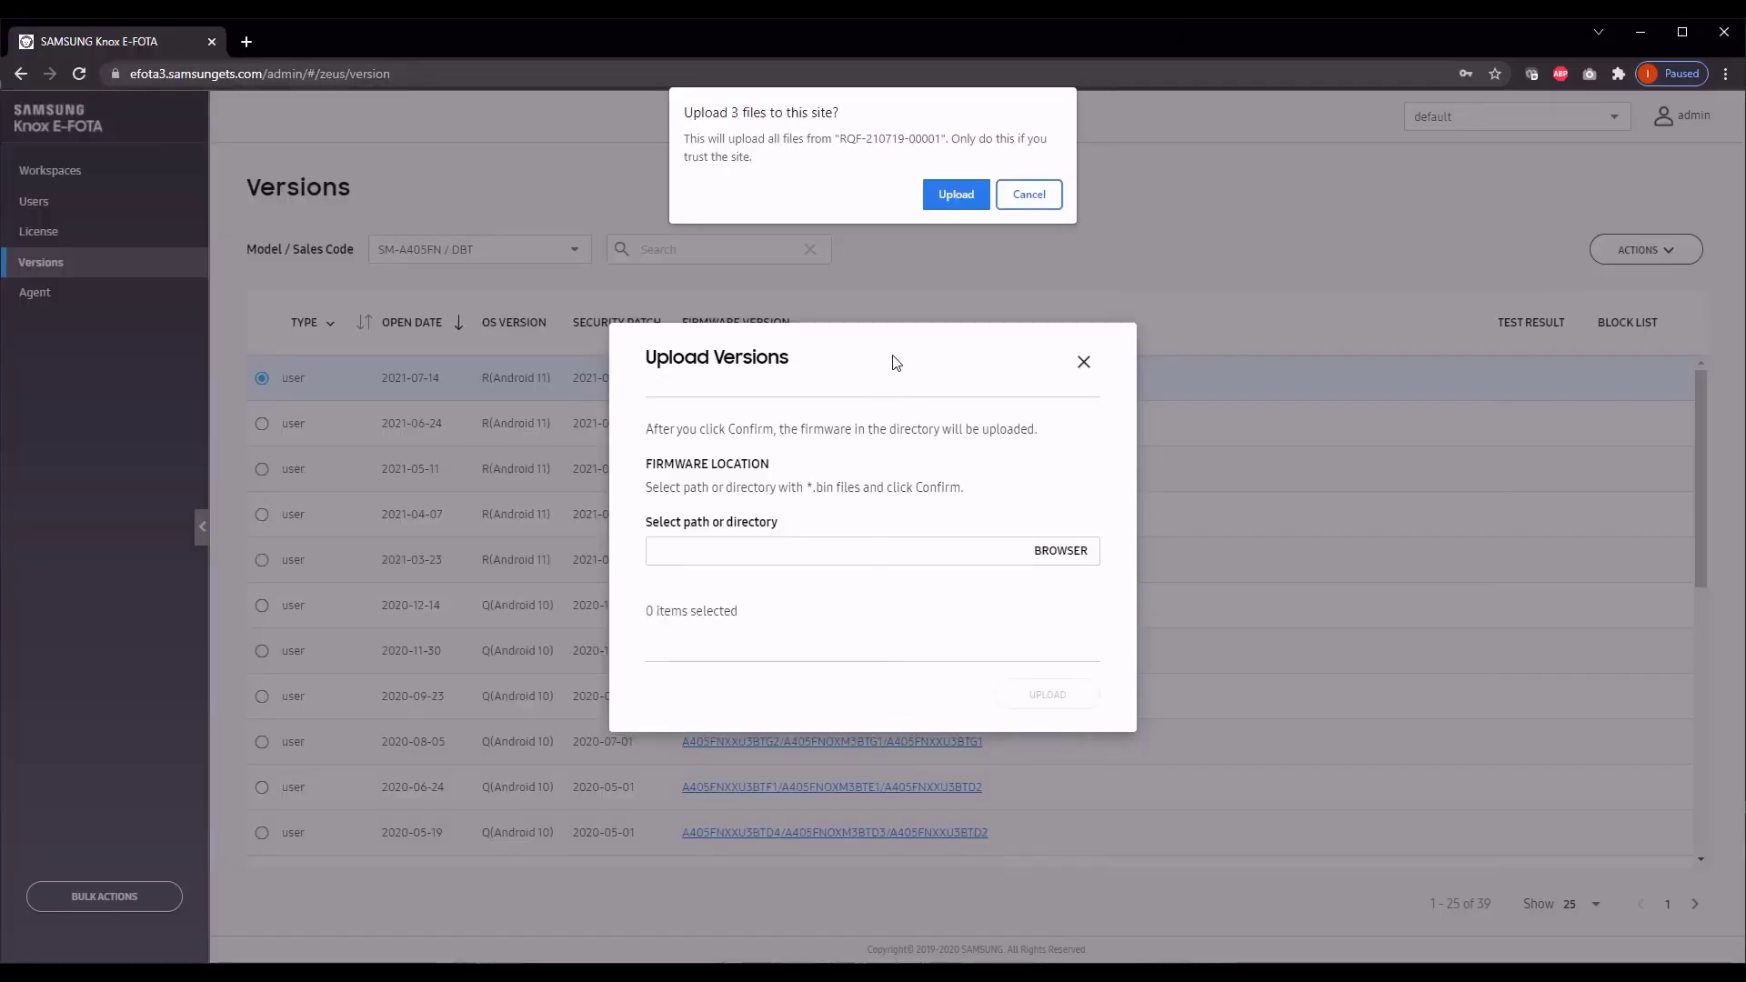
click(957, 200)
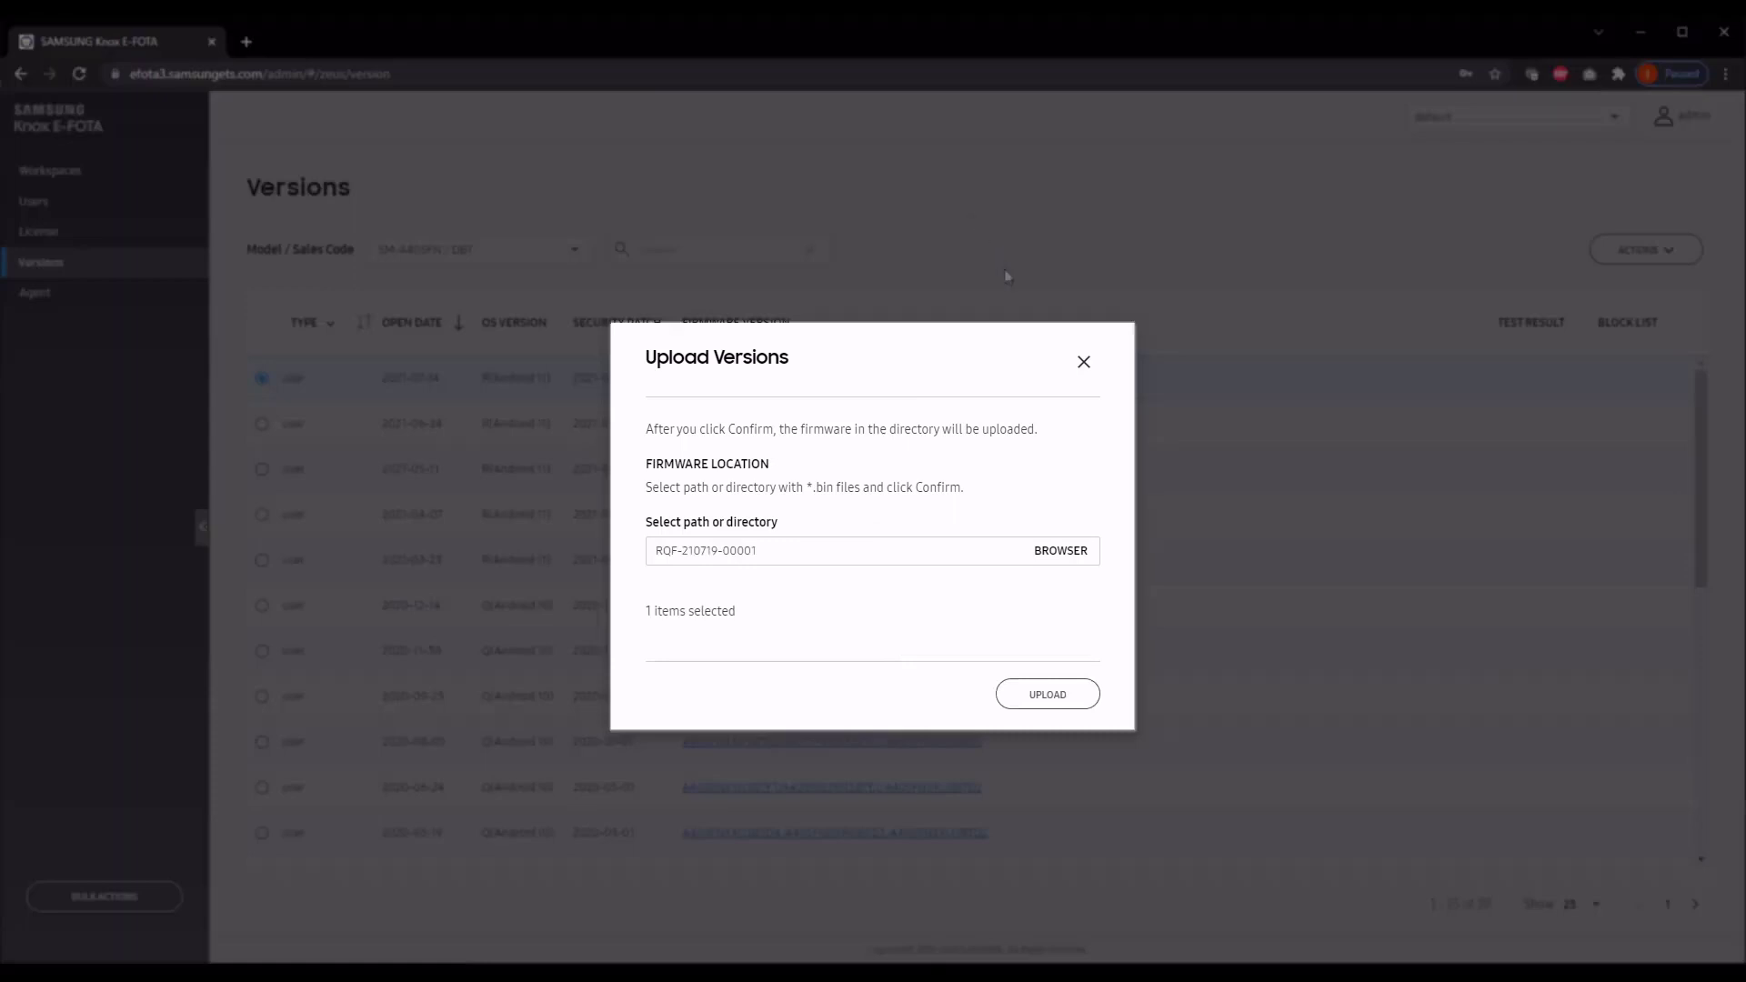
click(1074, 696)
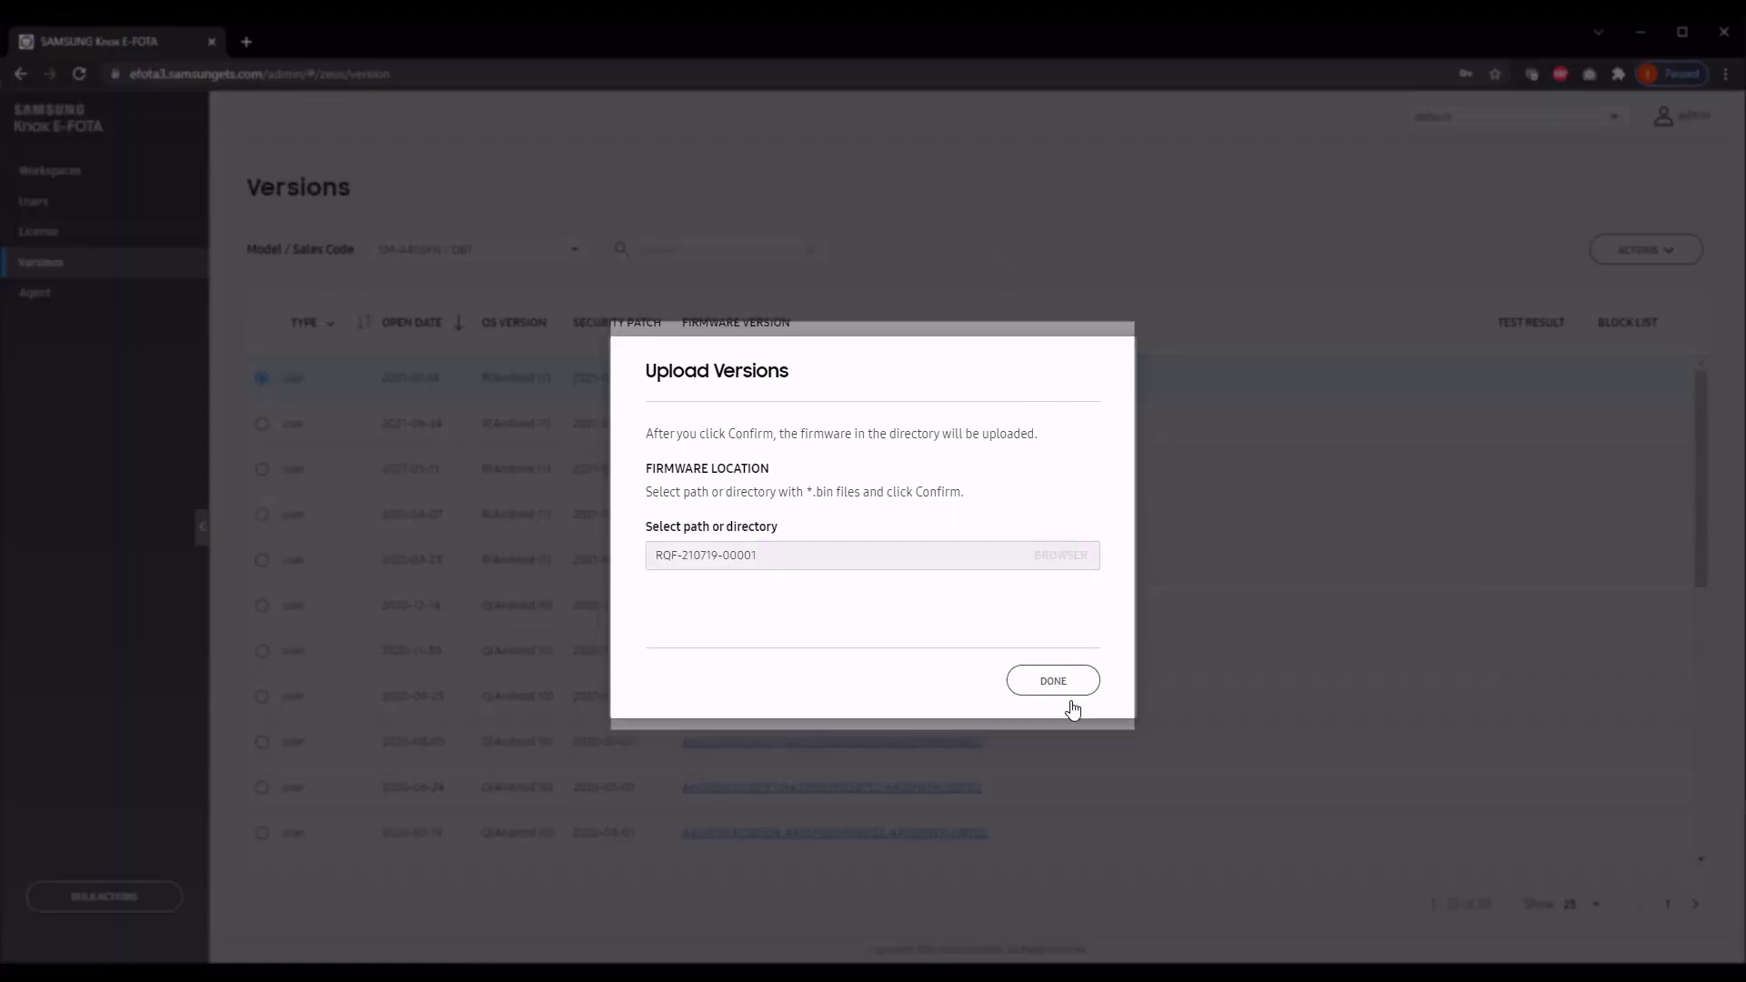
click(1071, 702)
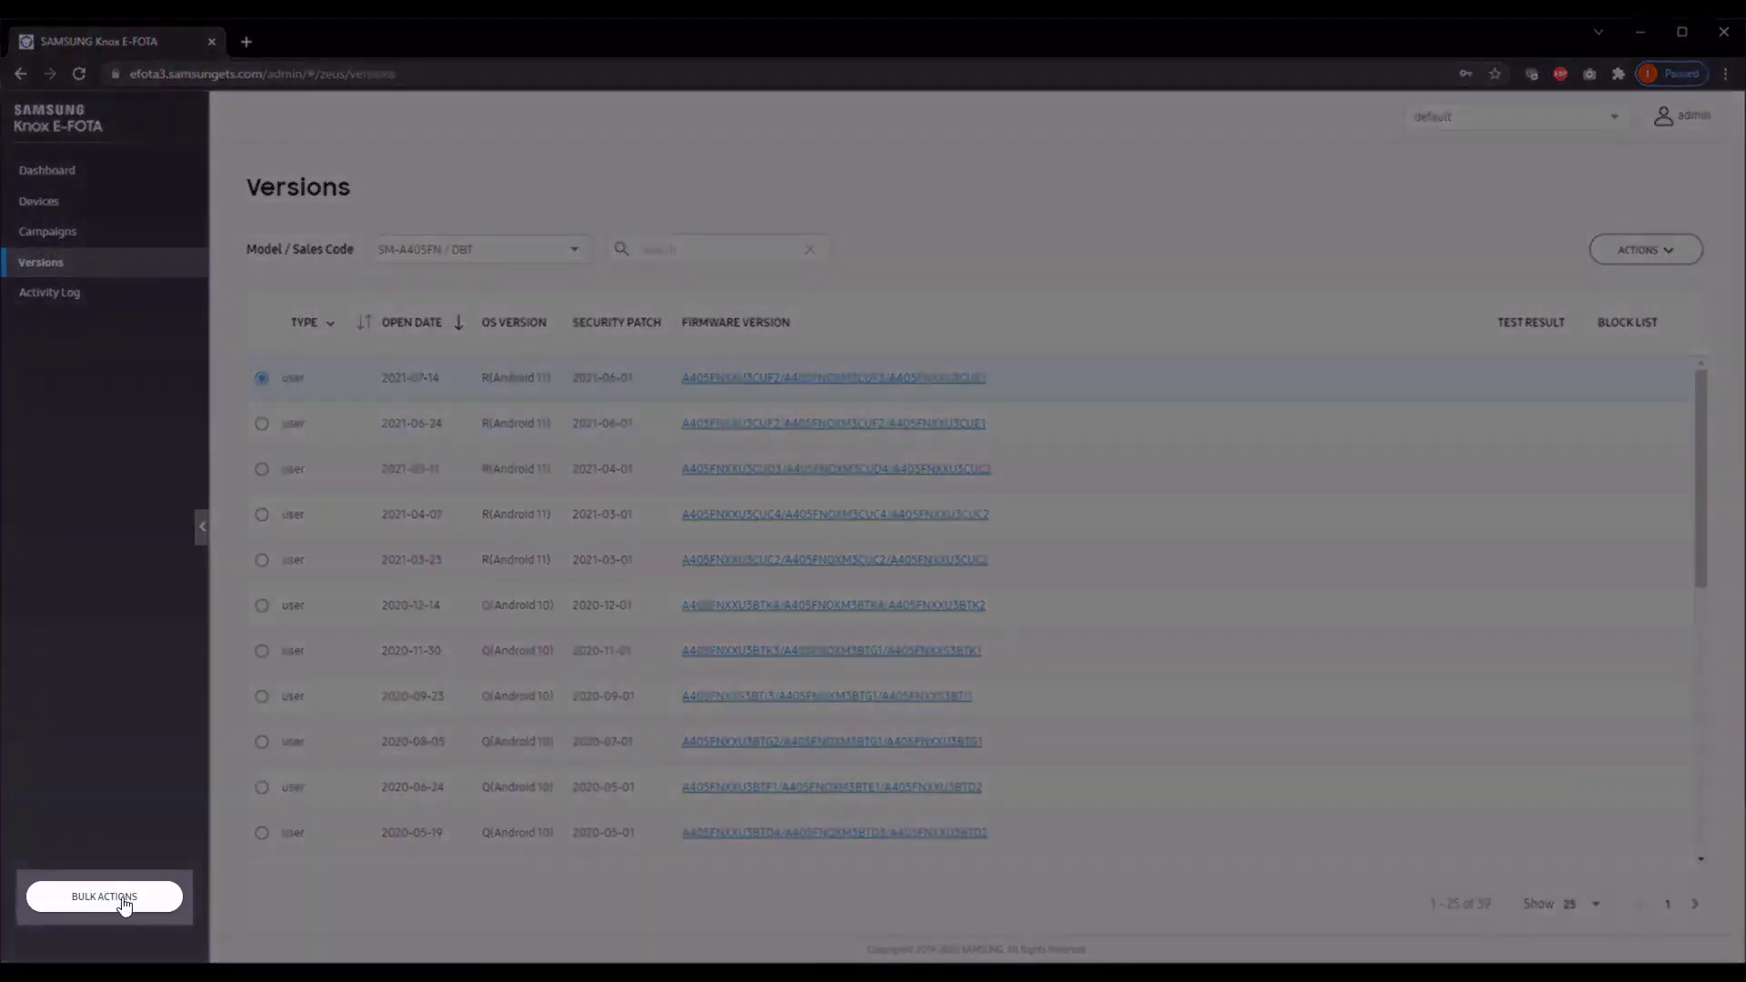
Step: Start a bulk Upload Devices action and download the CSV device-tag template as sample (2).csv
click(111, 898)
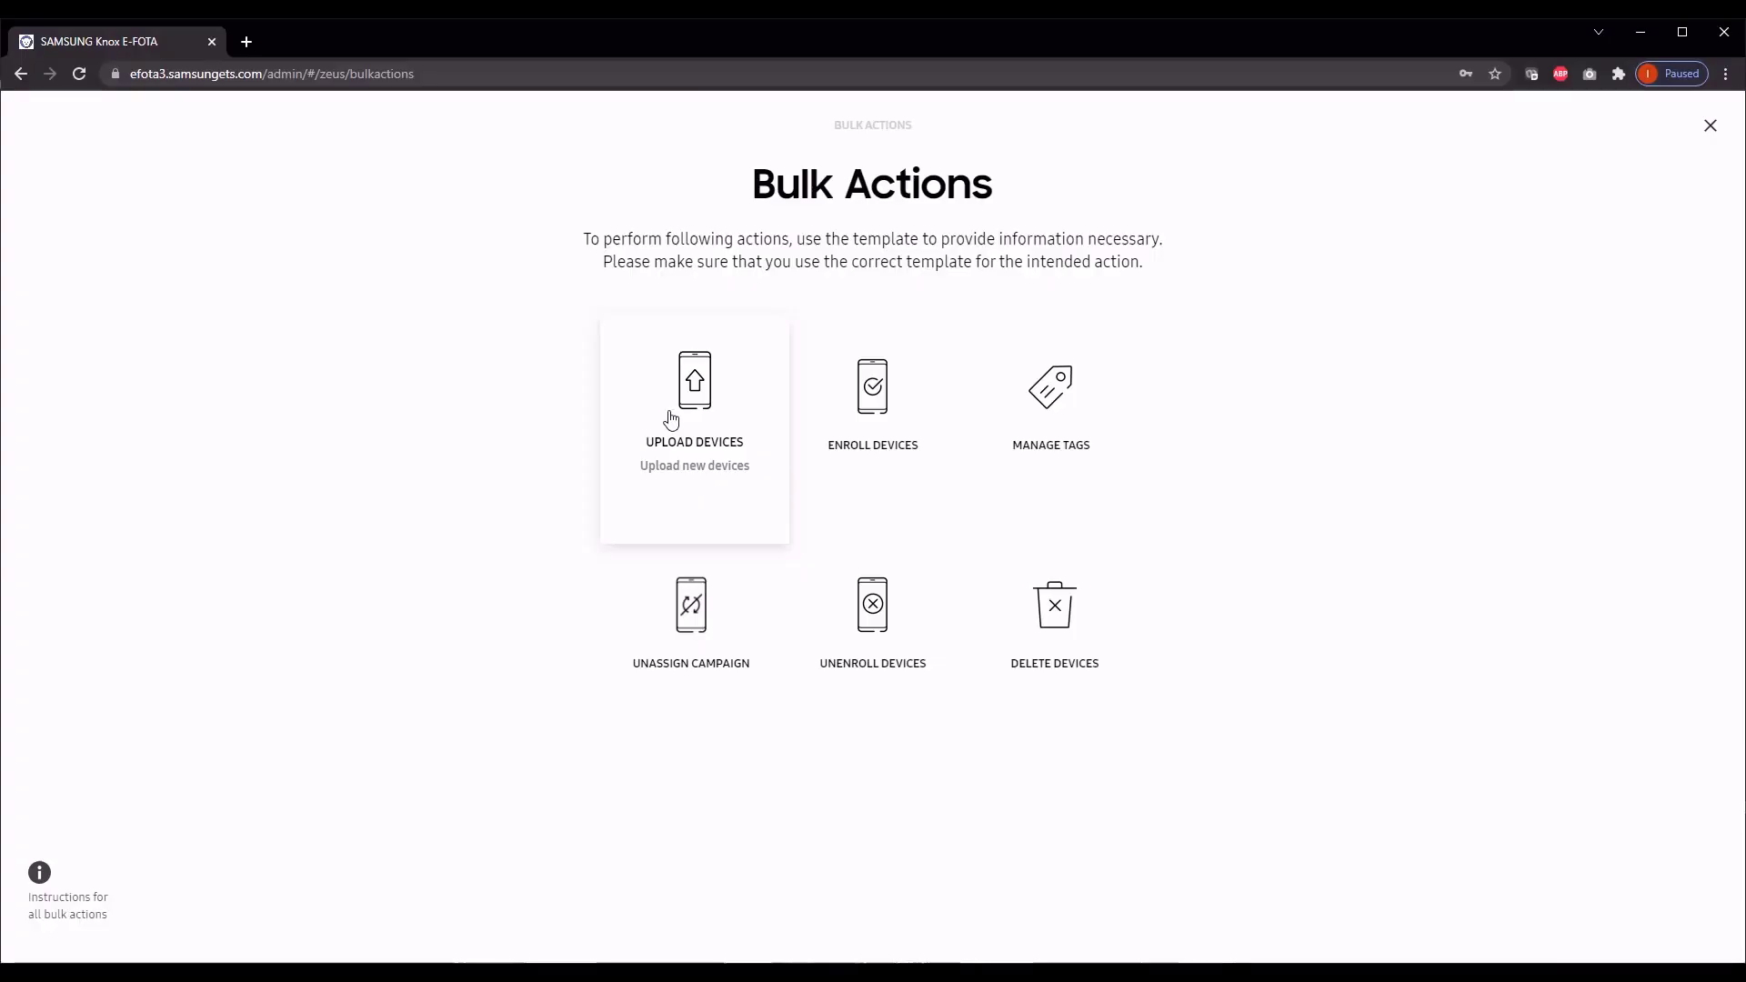
click(677, 417)
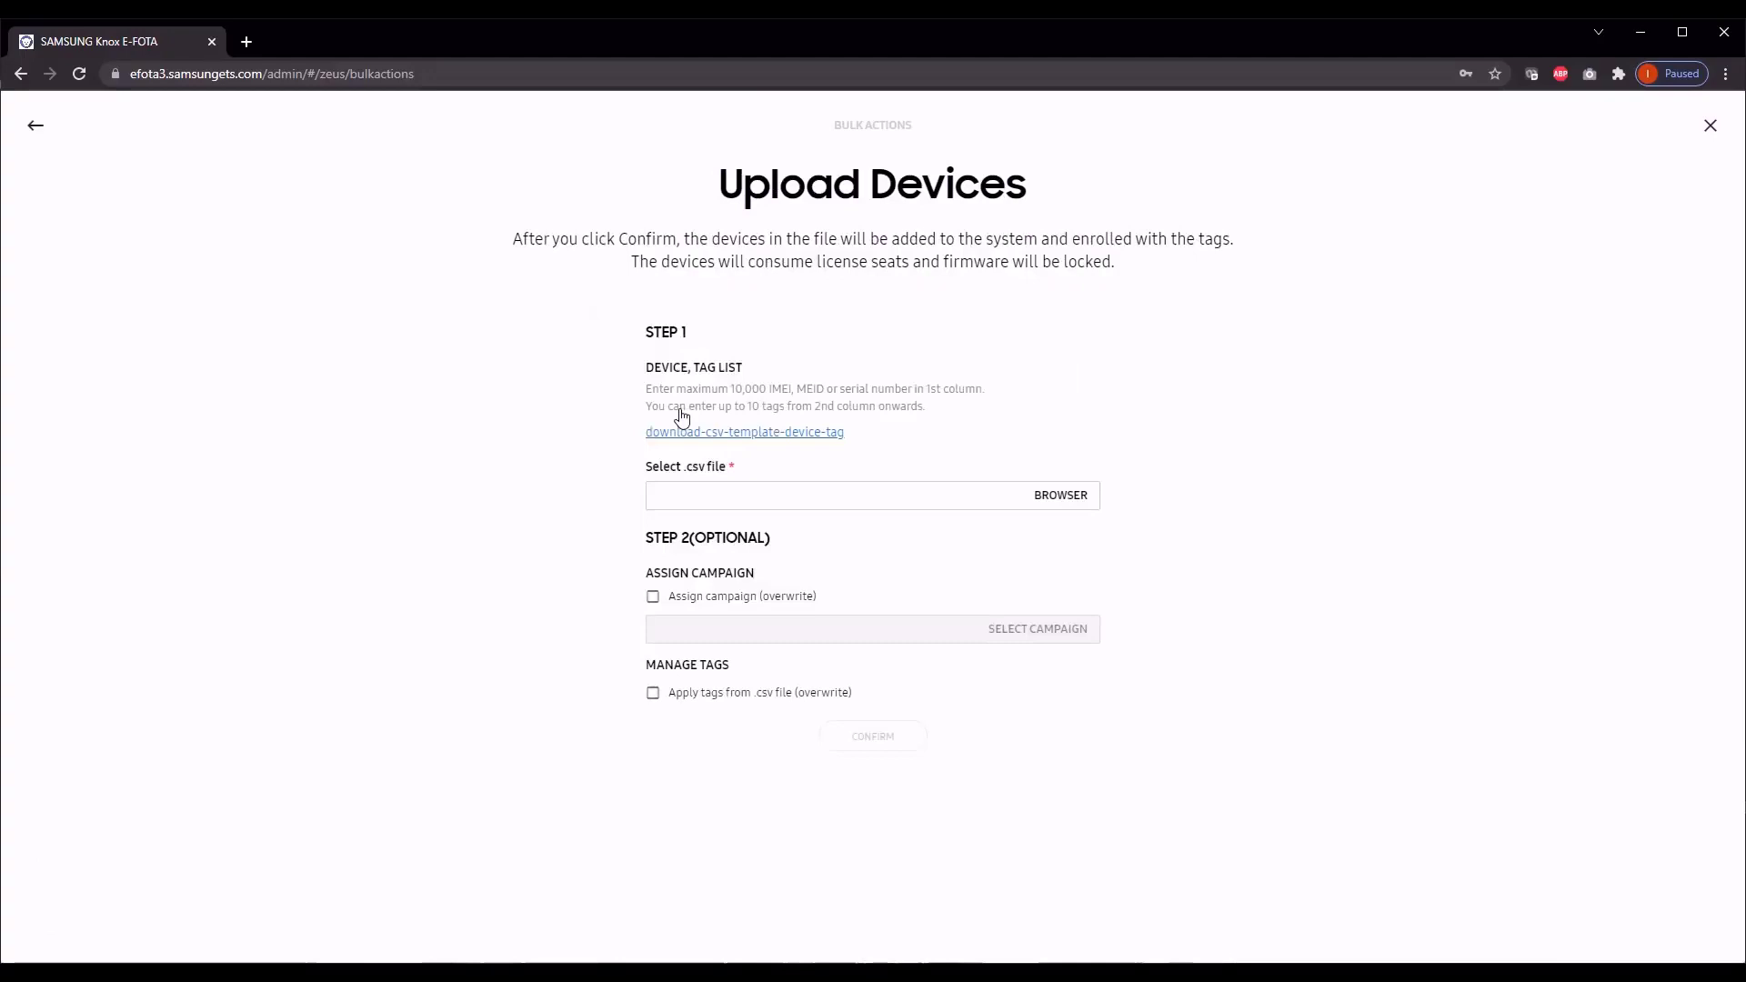
click(760, 433)
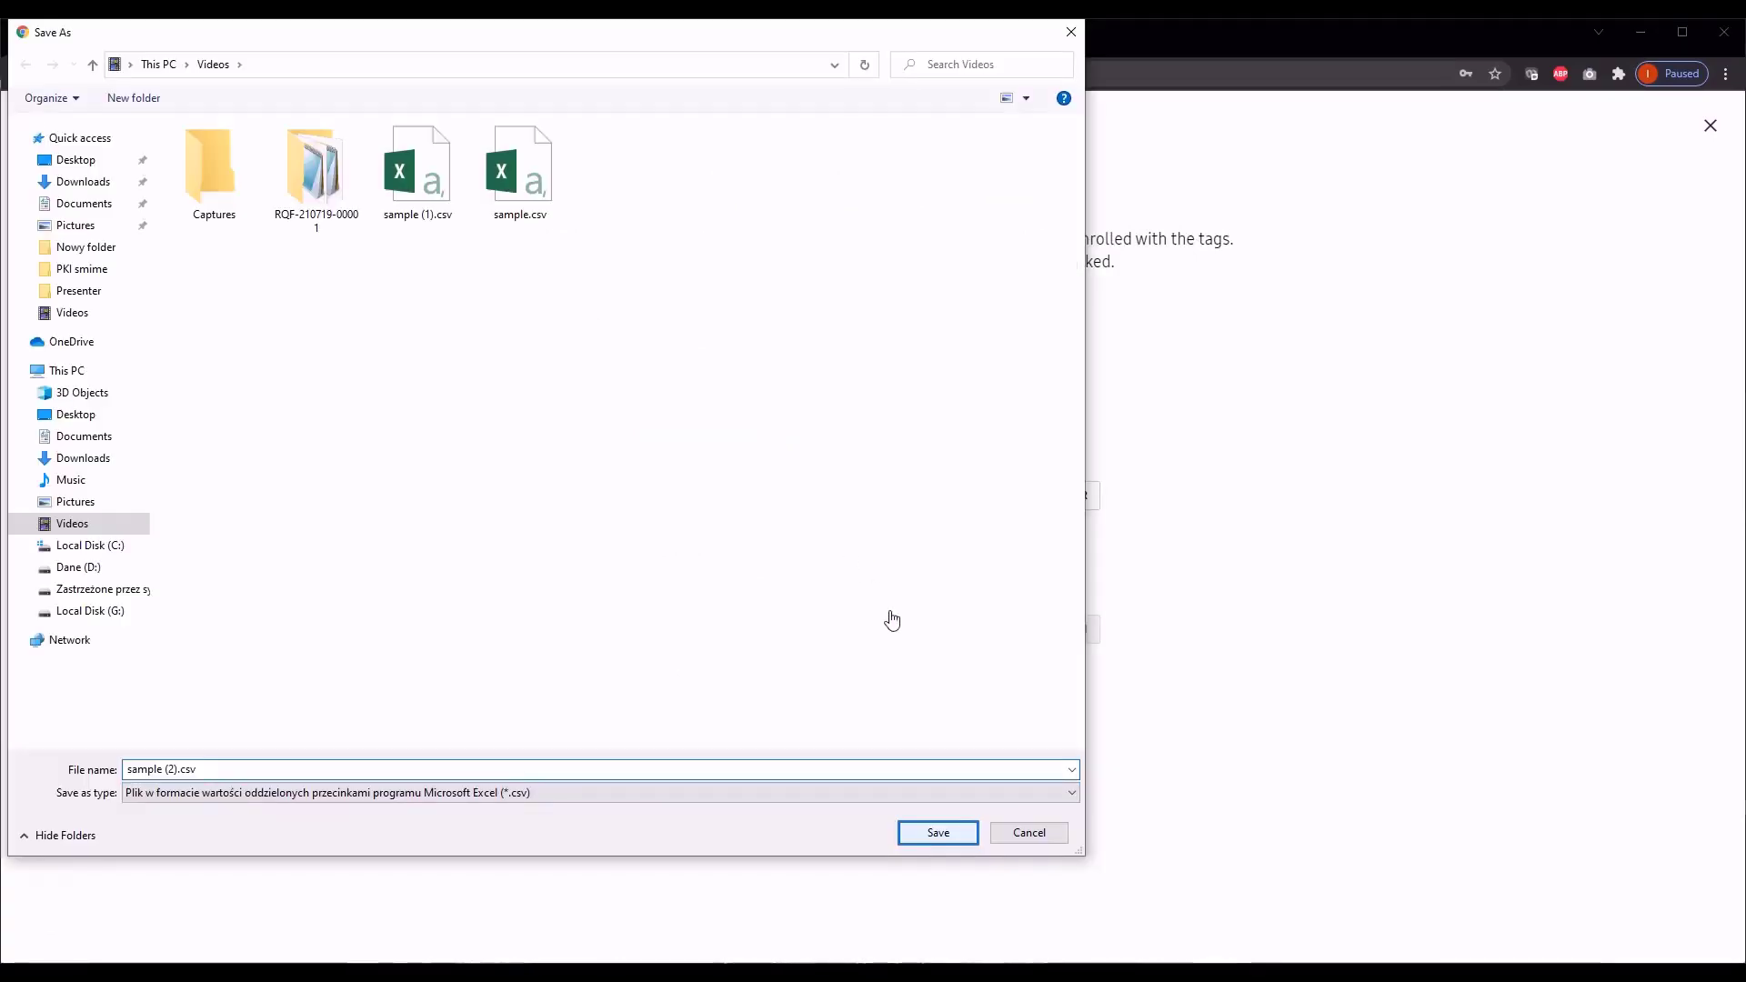
click(928, 842)
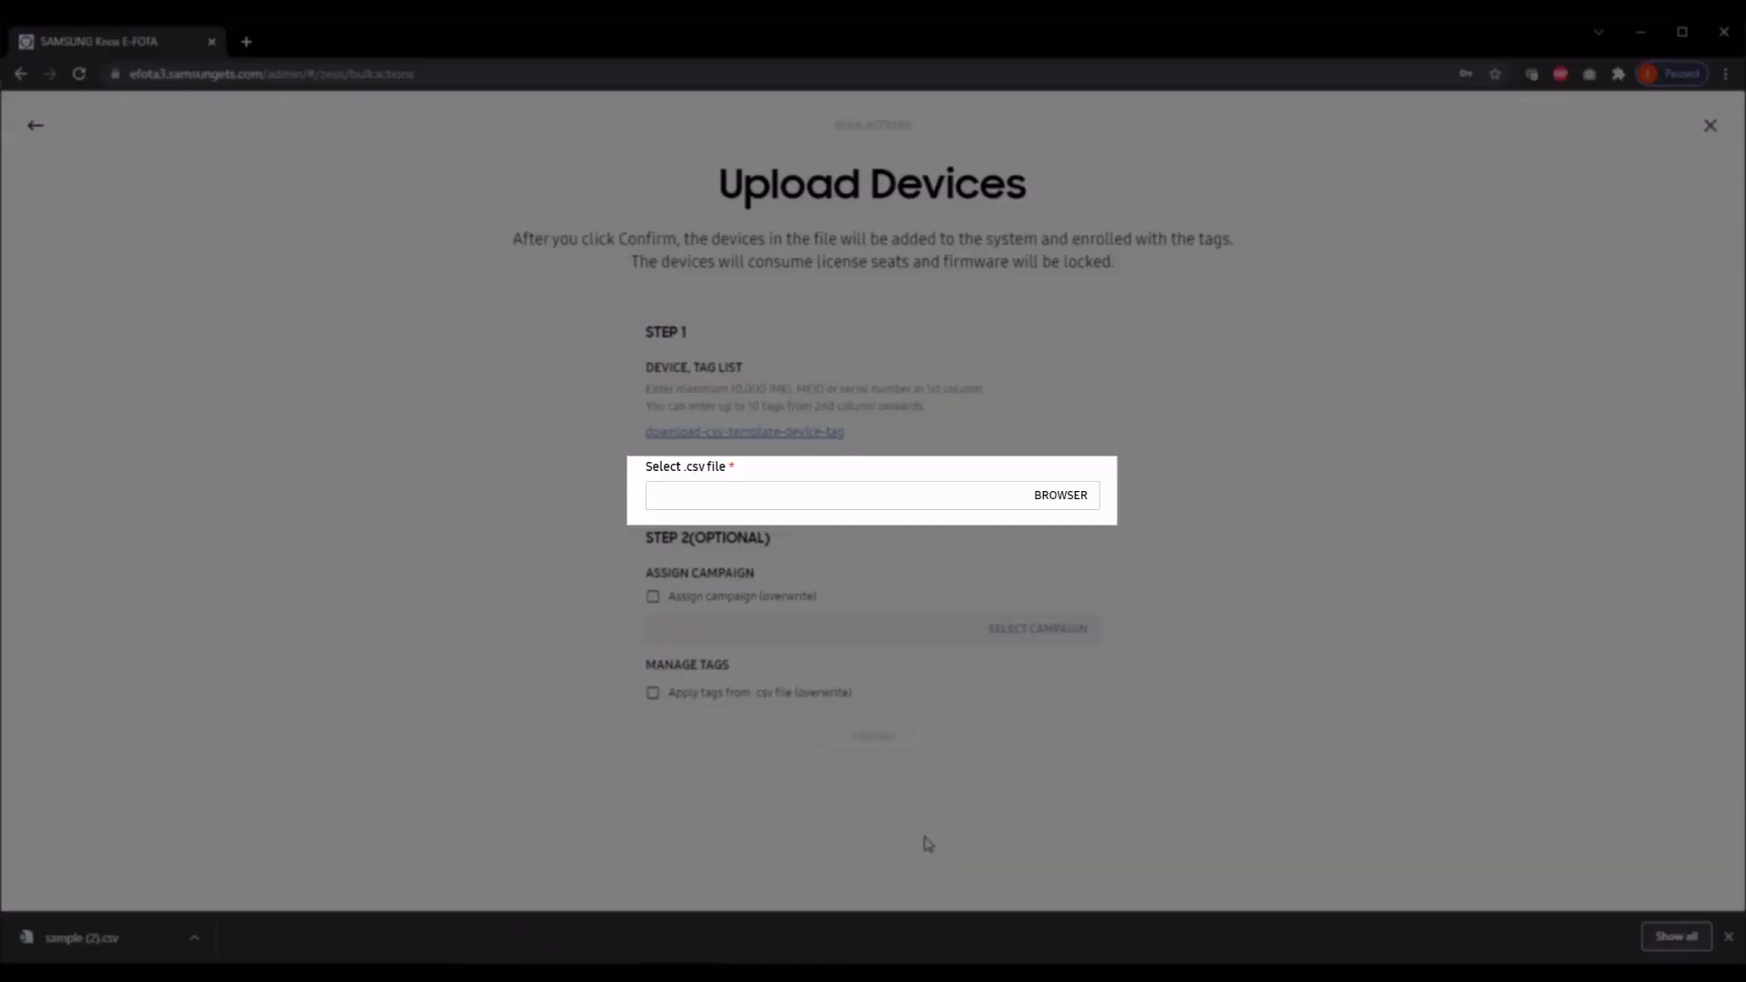
Step: Select sample.csv from the Videos folder as the device list and confirm the upload
click(1064, 500)
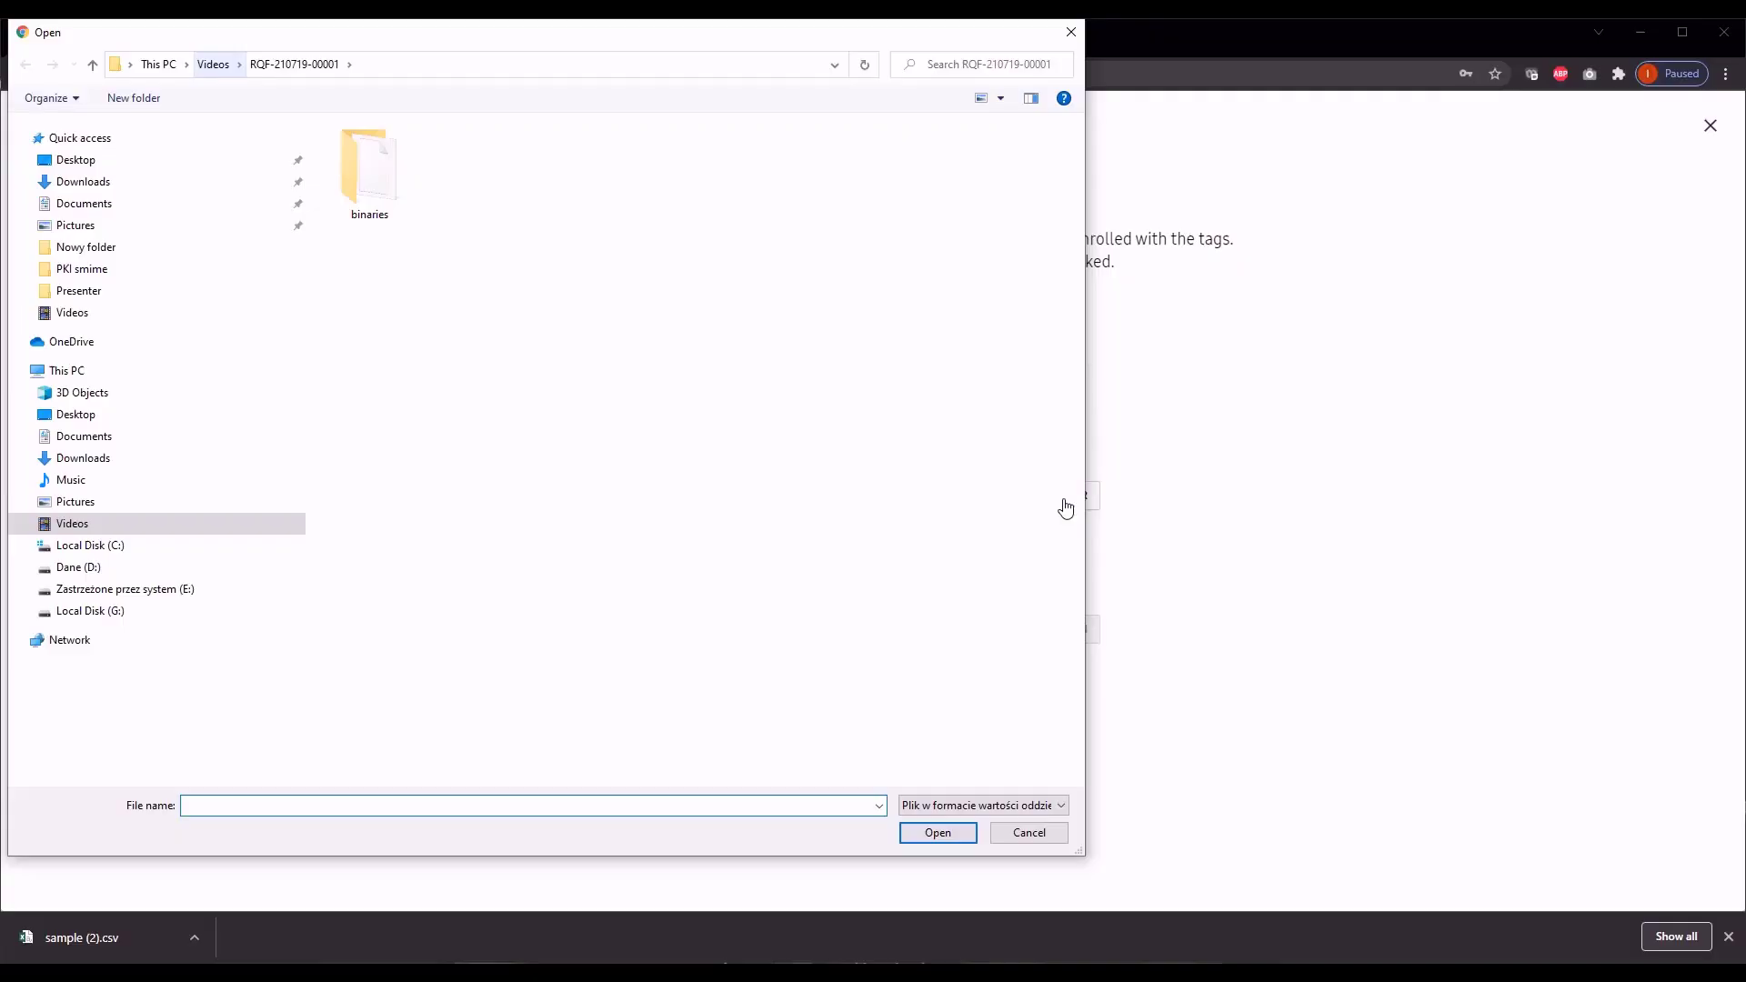
click(216, 65)
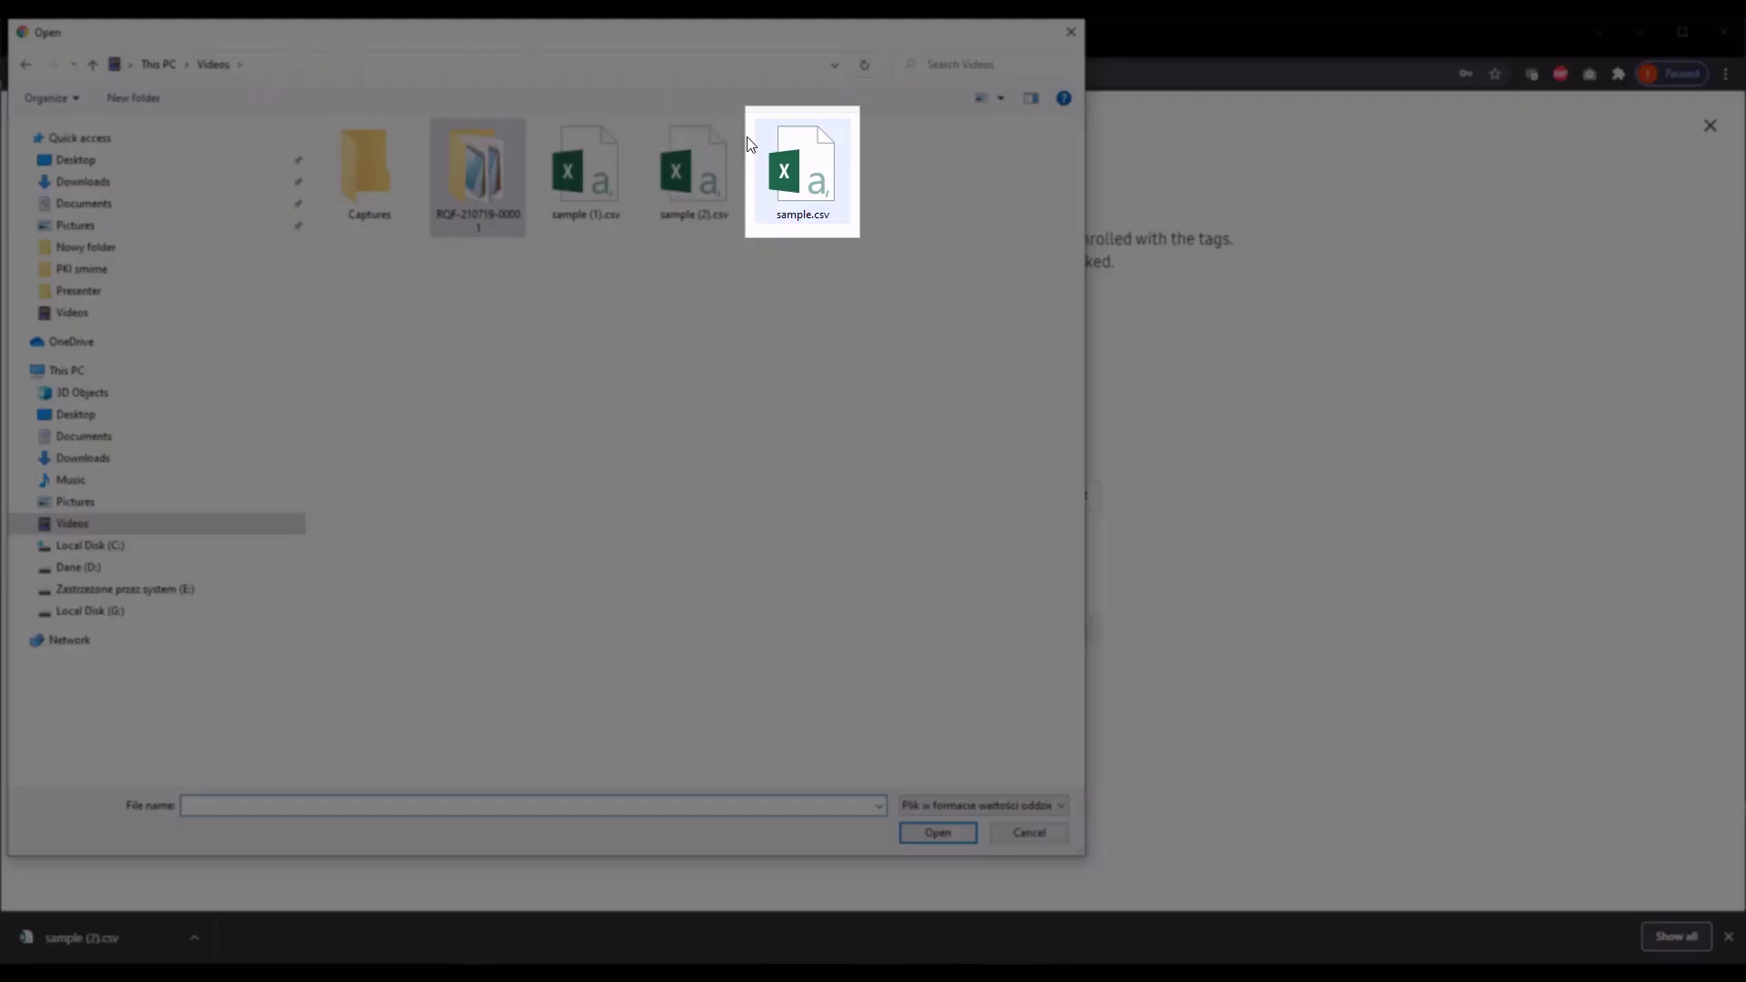
click(802, 185)
click(959, 835)
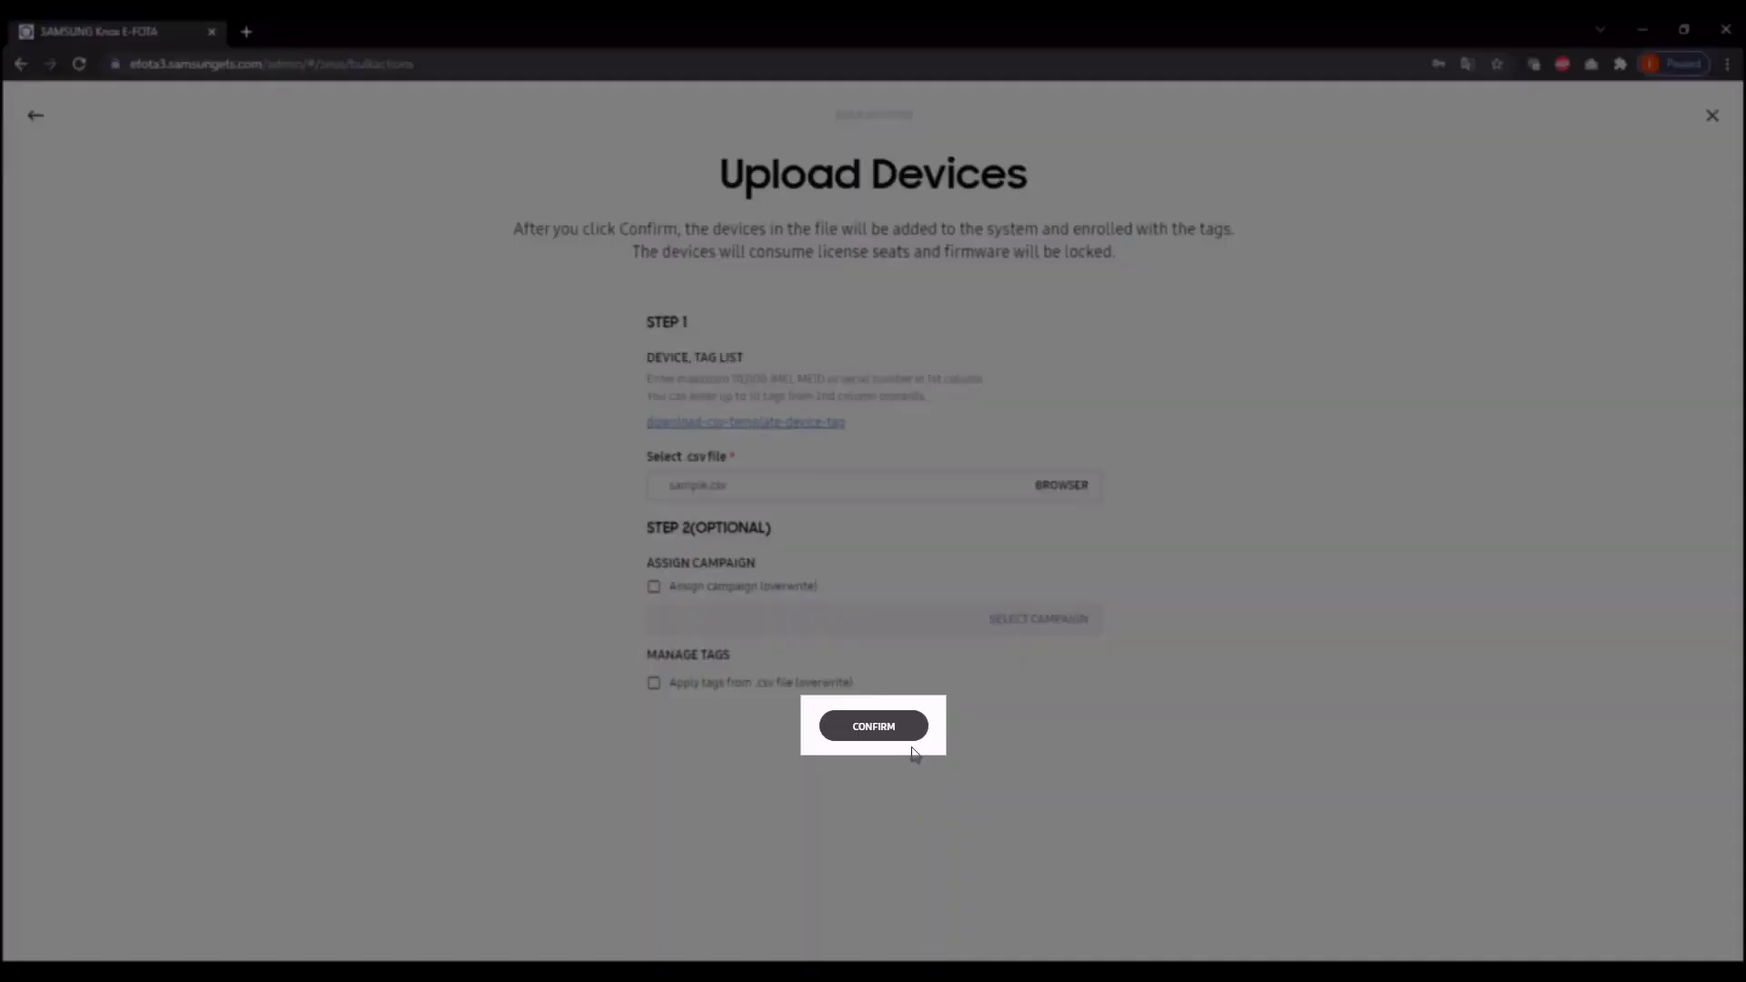
click(915, 737)
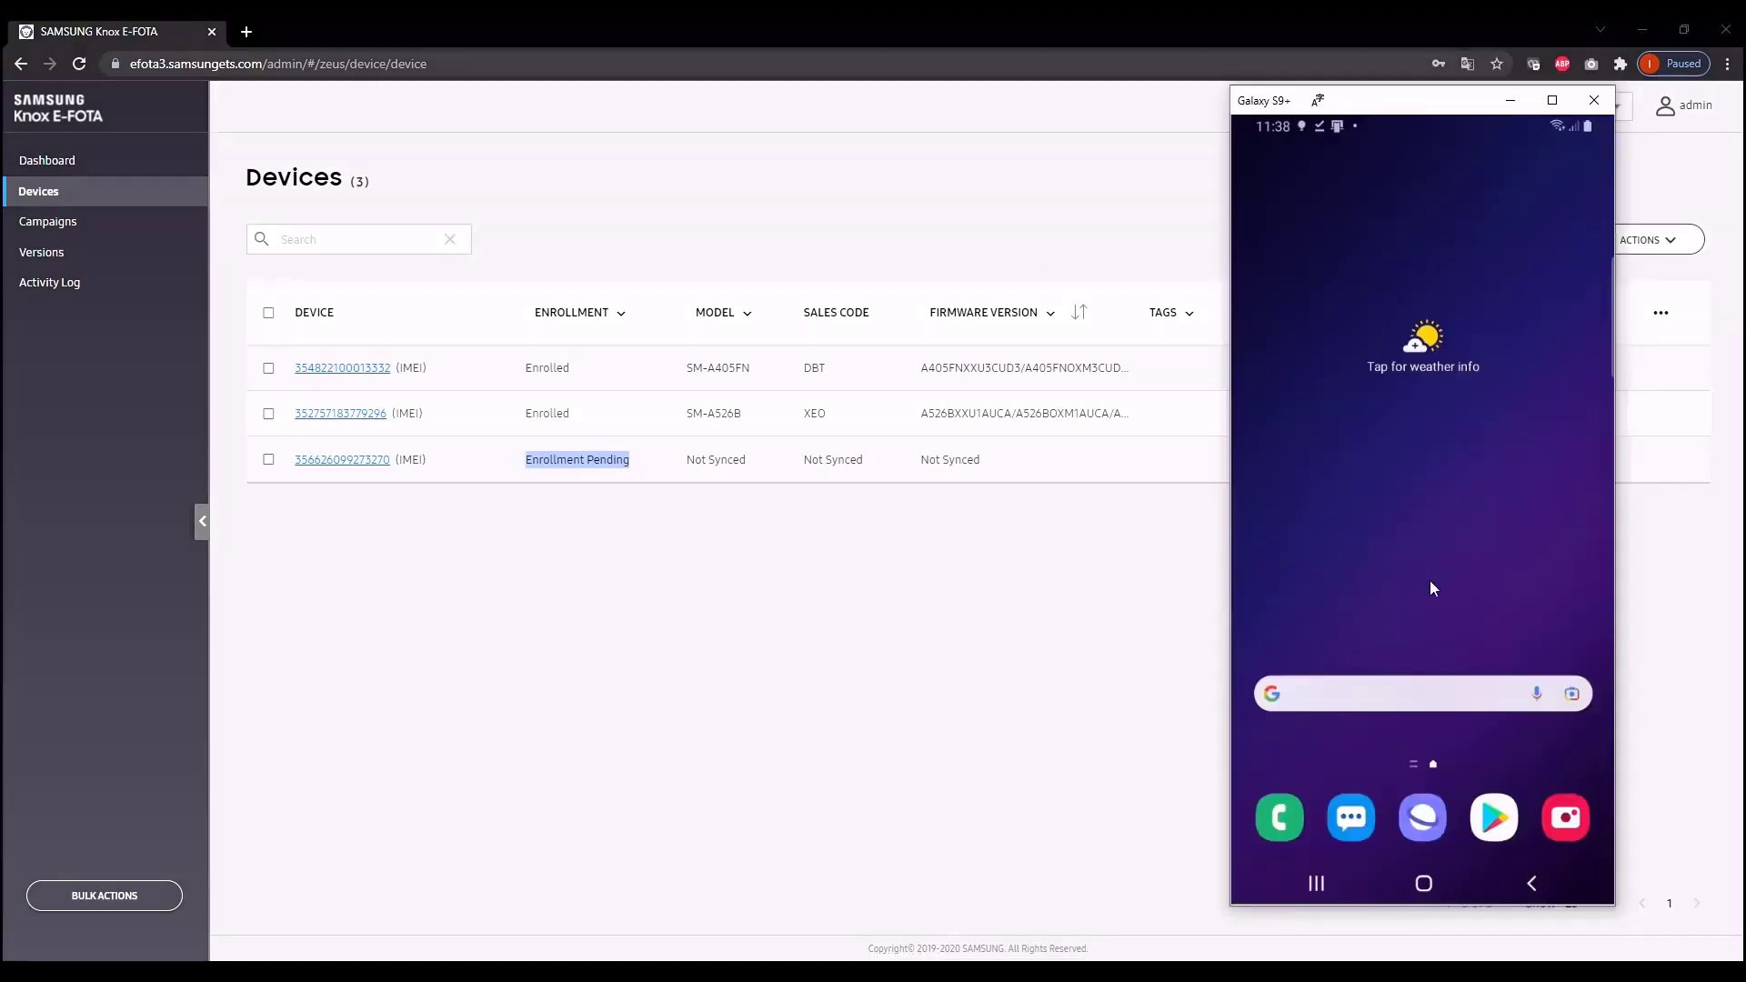
Step: On the phone, install the Knox E-FOTA On-Premise app from its APK in My Files and open it
drag(1426, 587, 1459, 435)
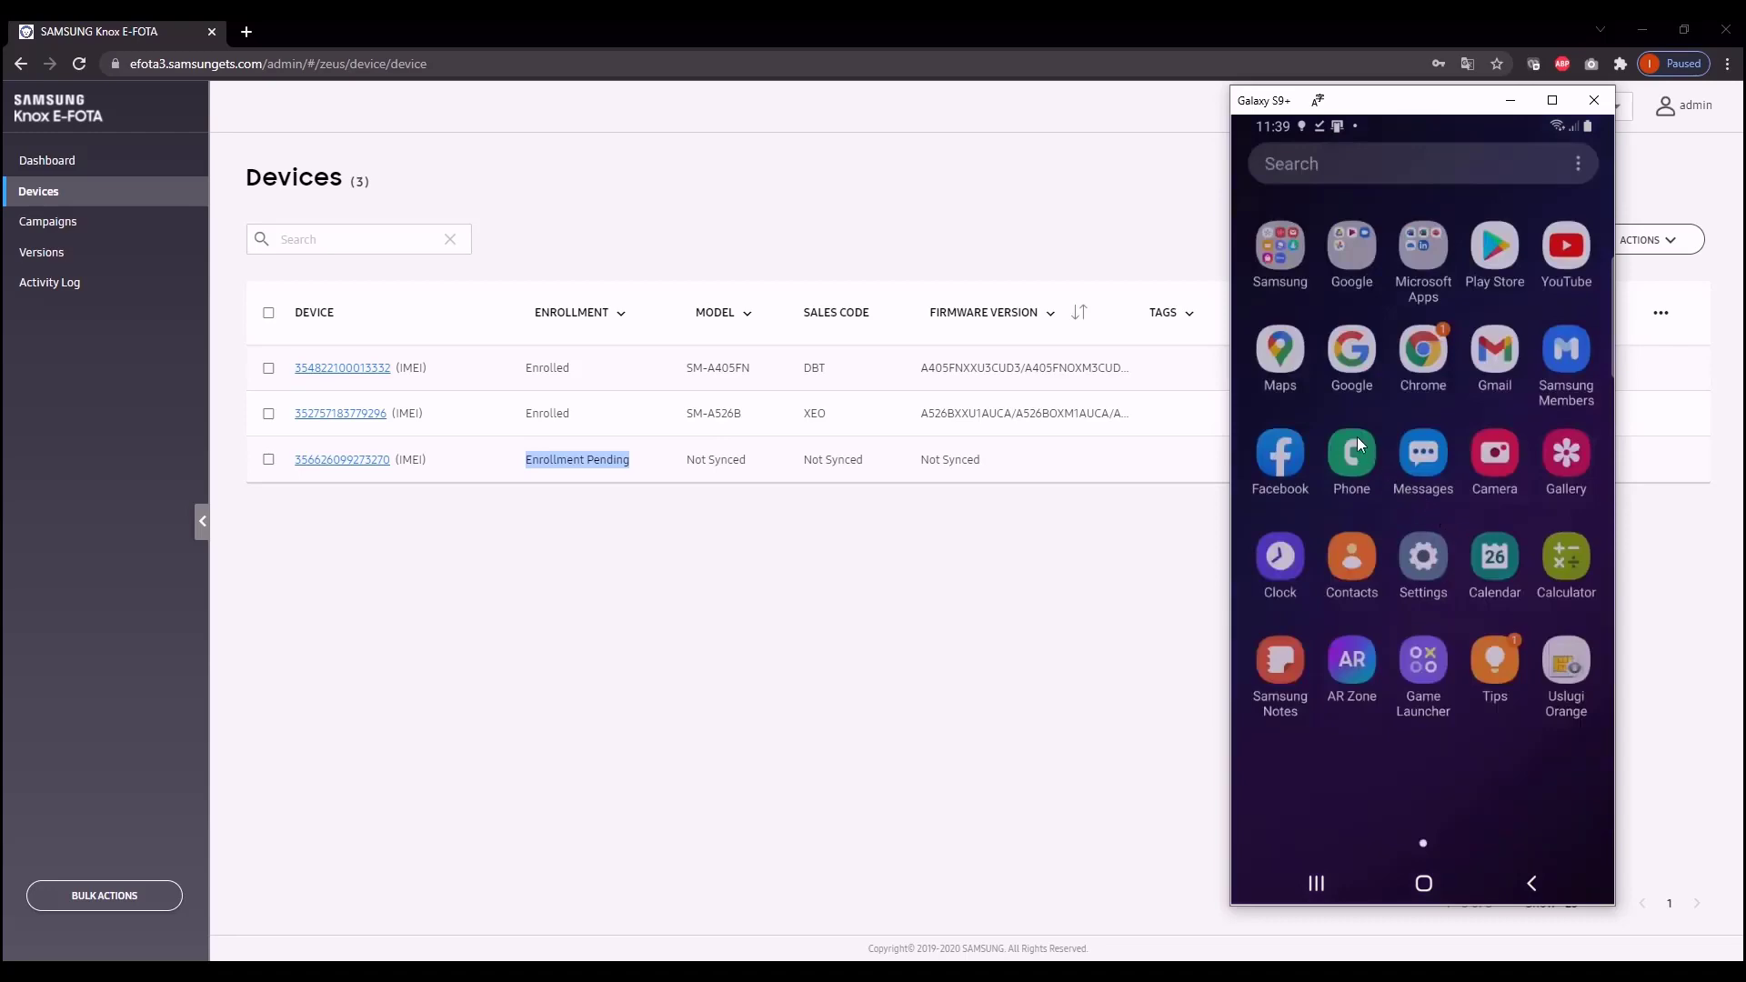
click(1277, 235)
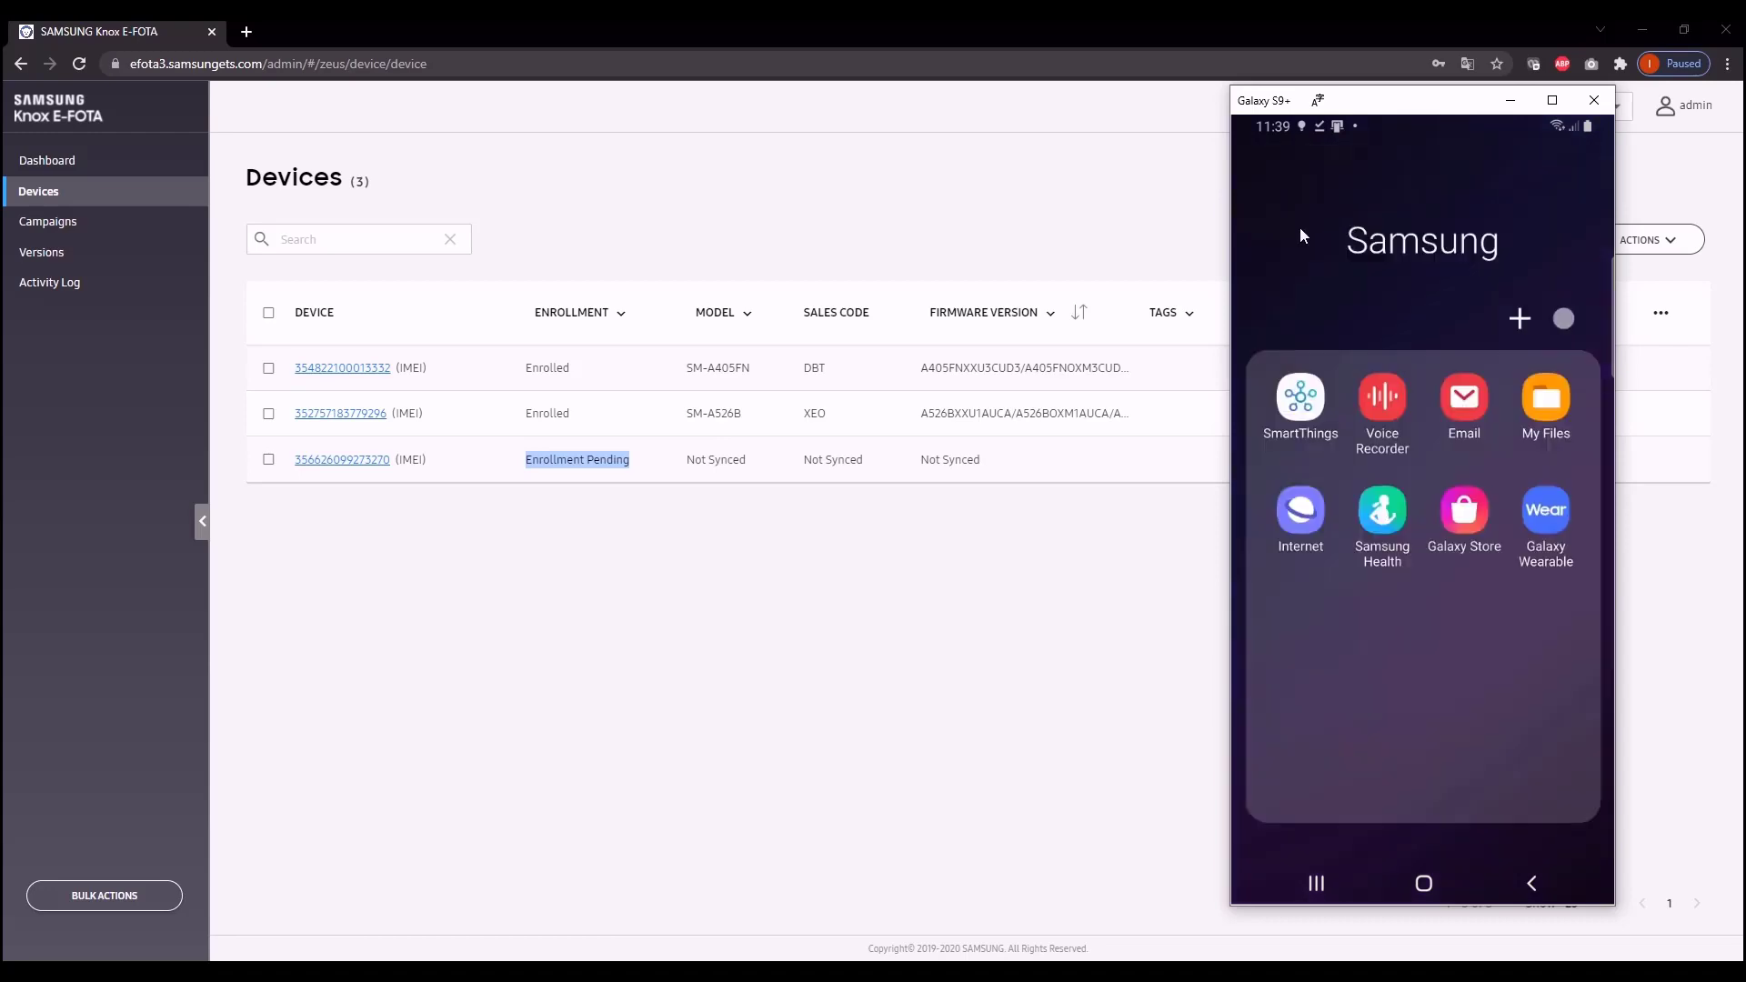
click(1543, 400)
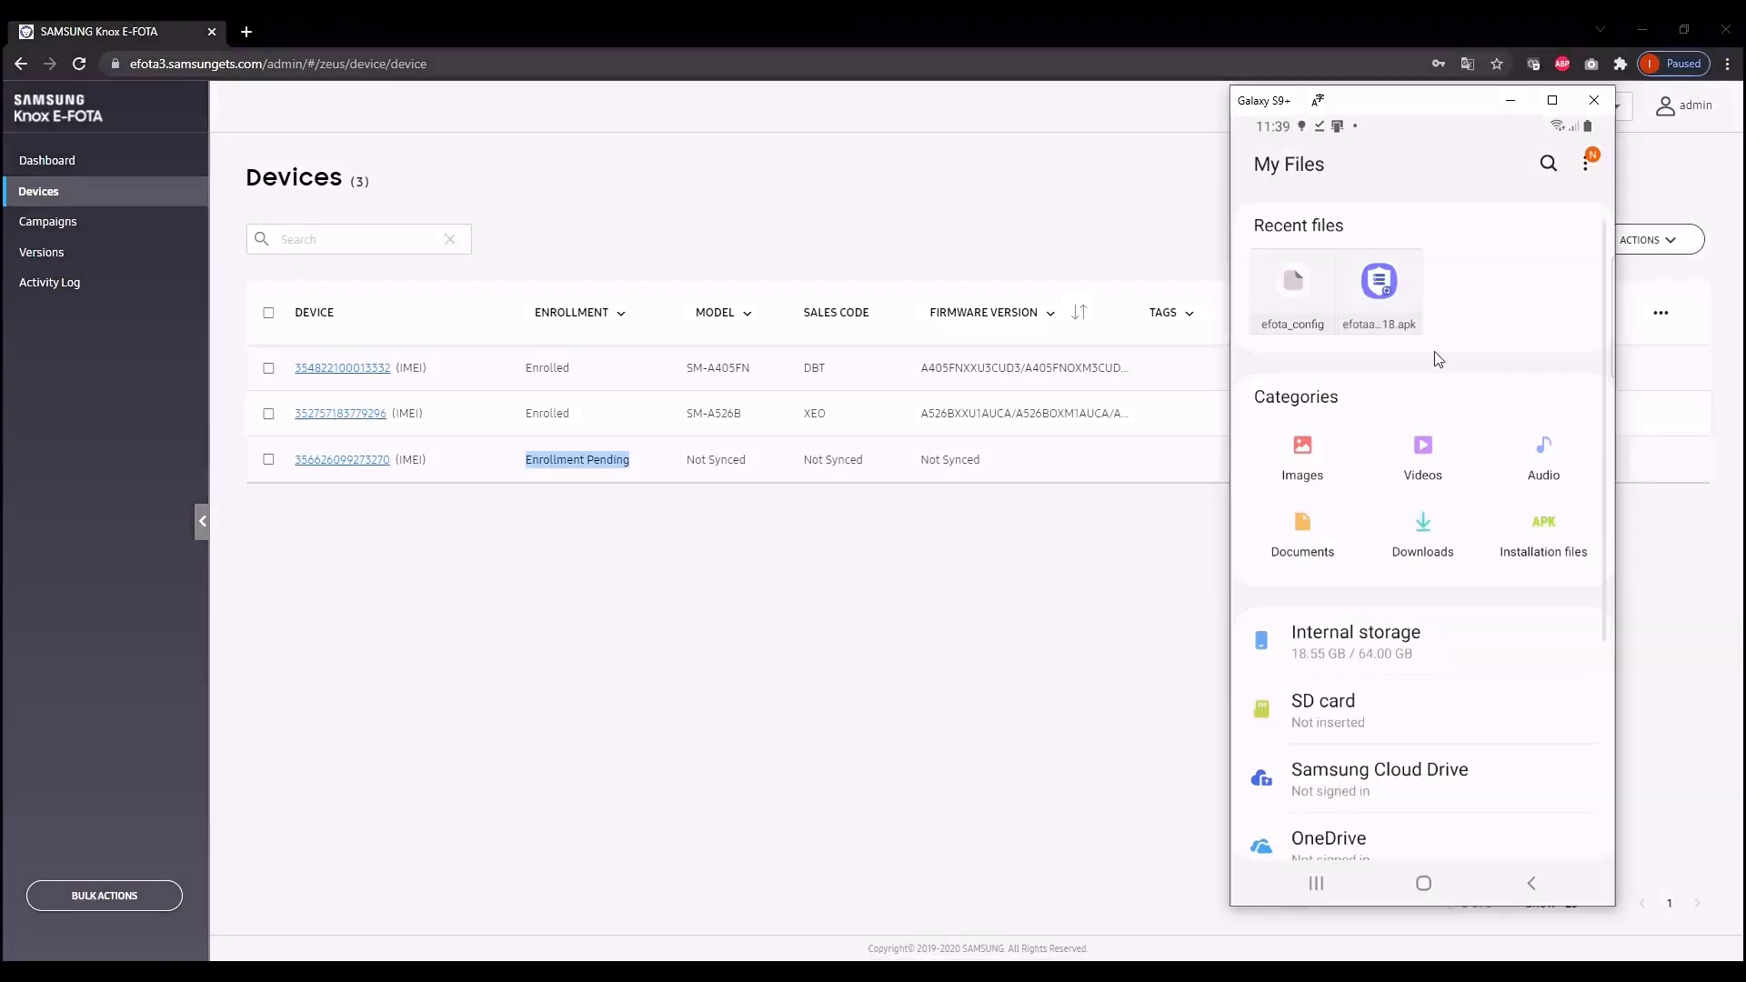
click(1379, 282)
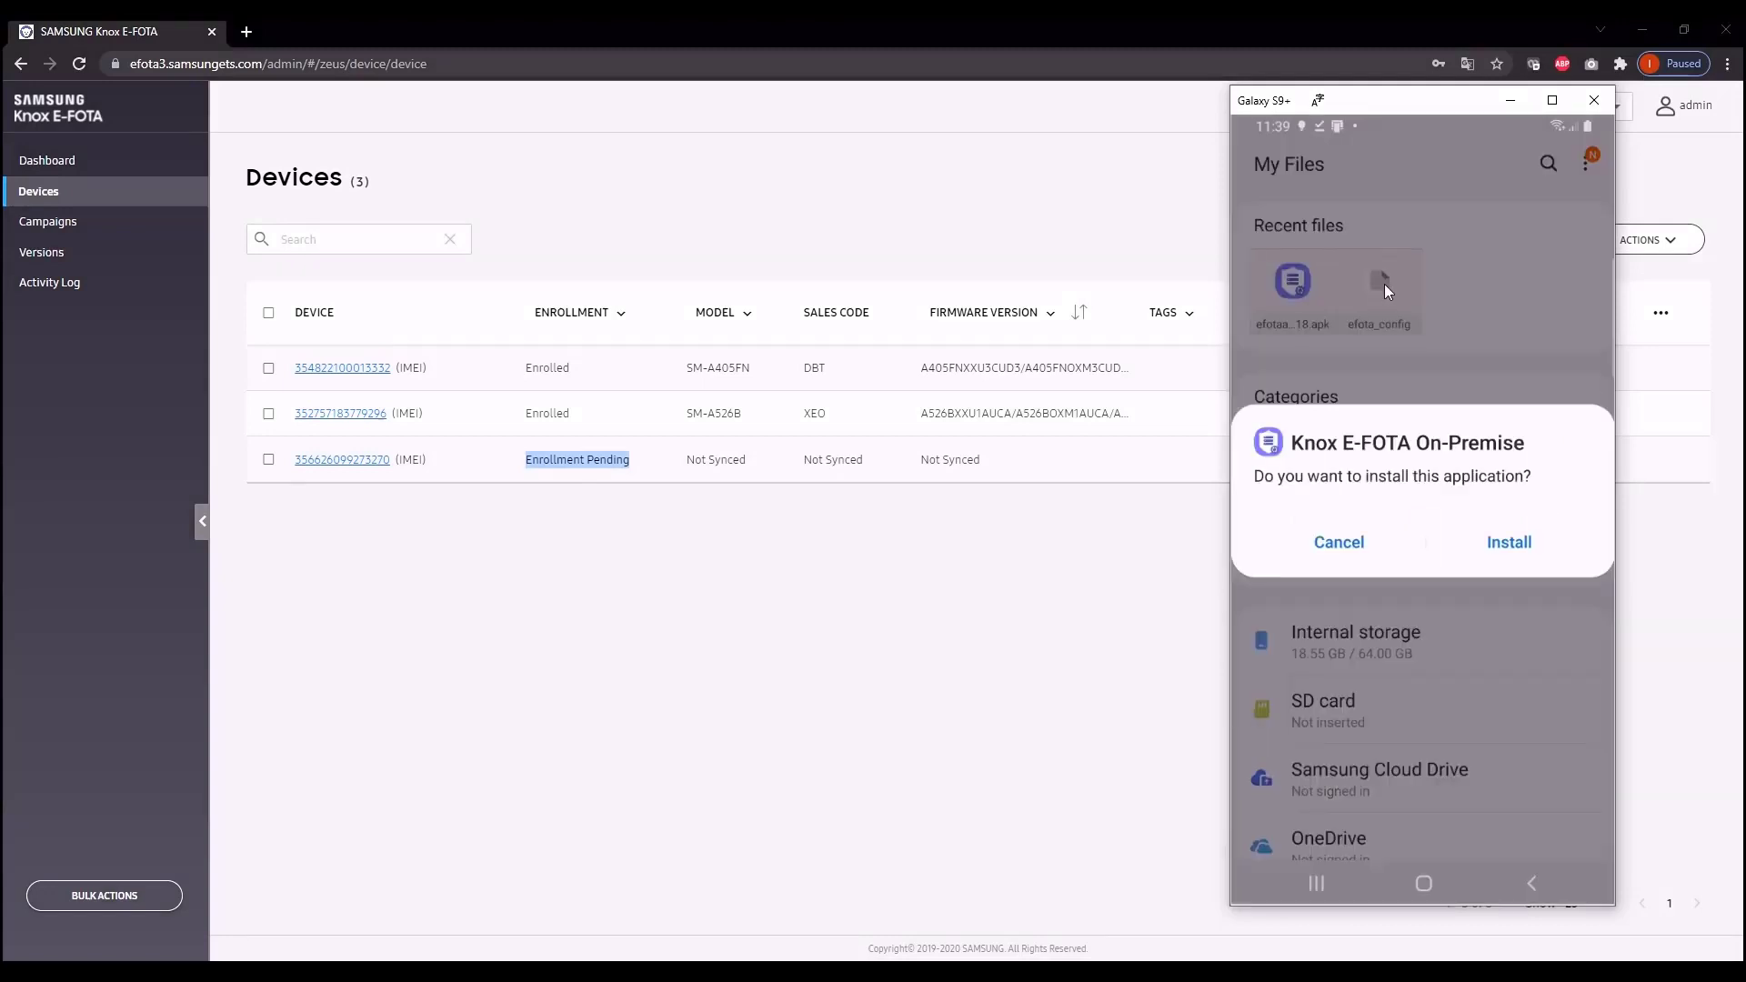
click(1511, 543)
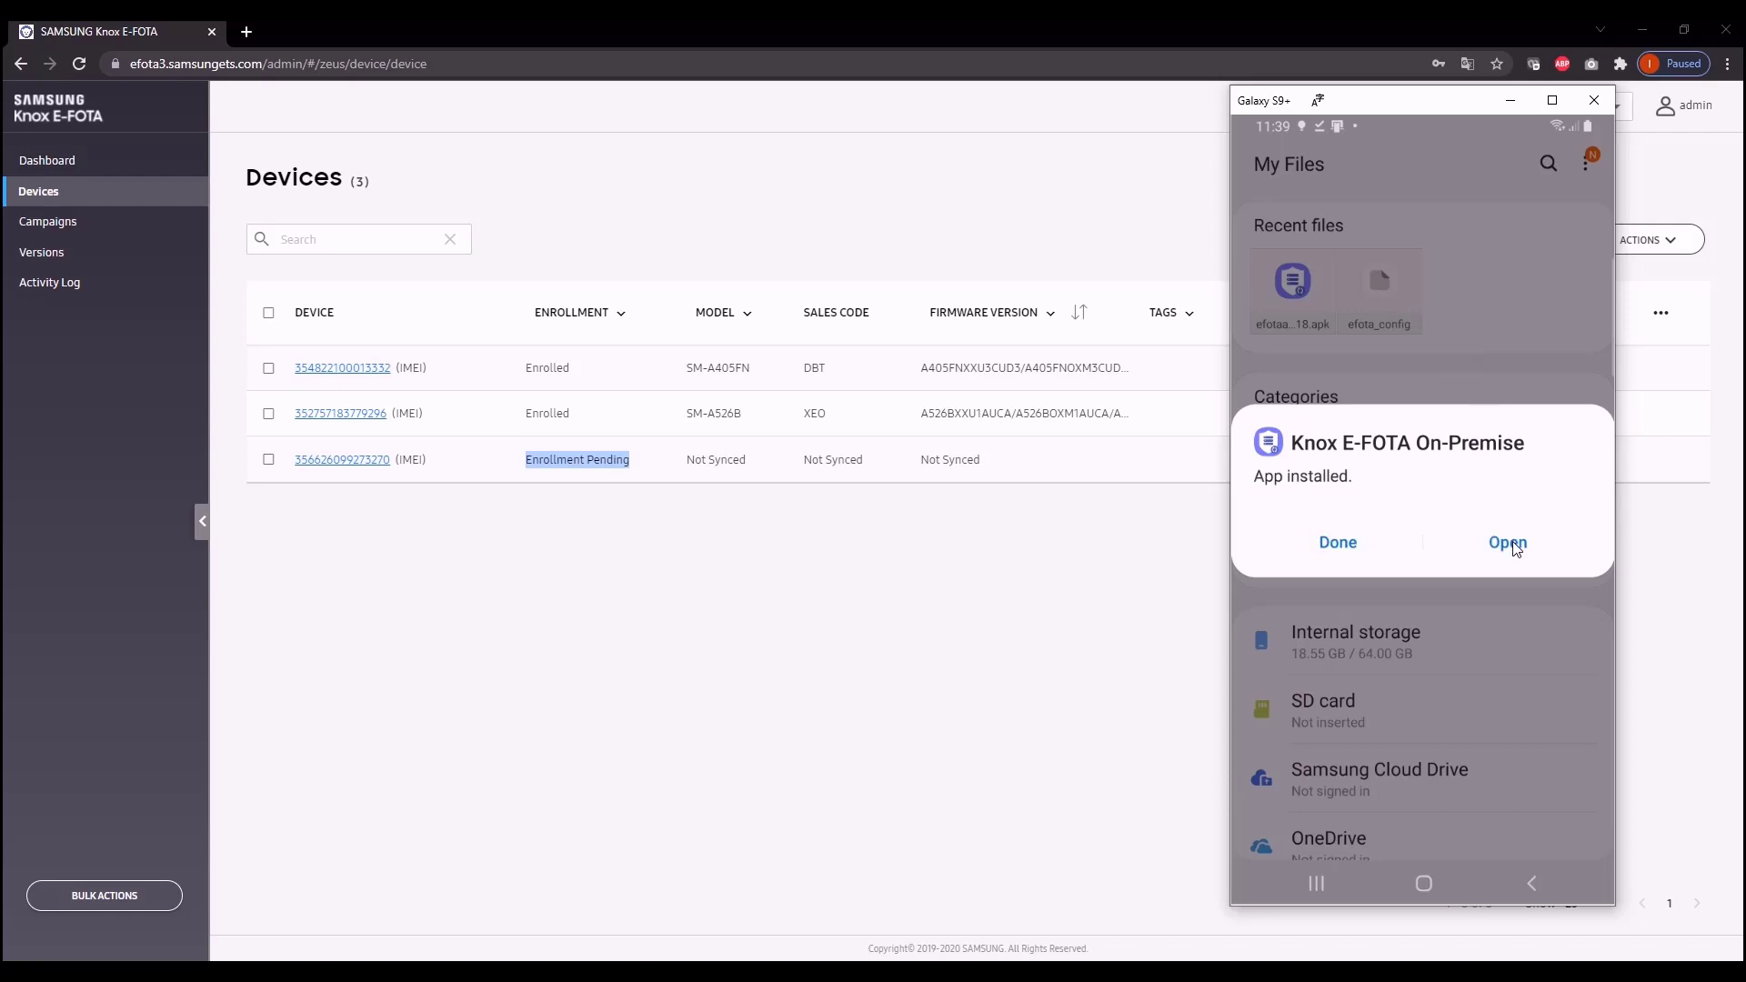
click(1514, 546)
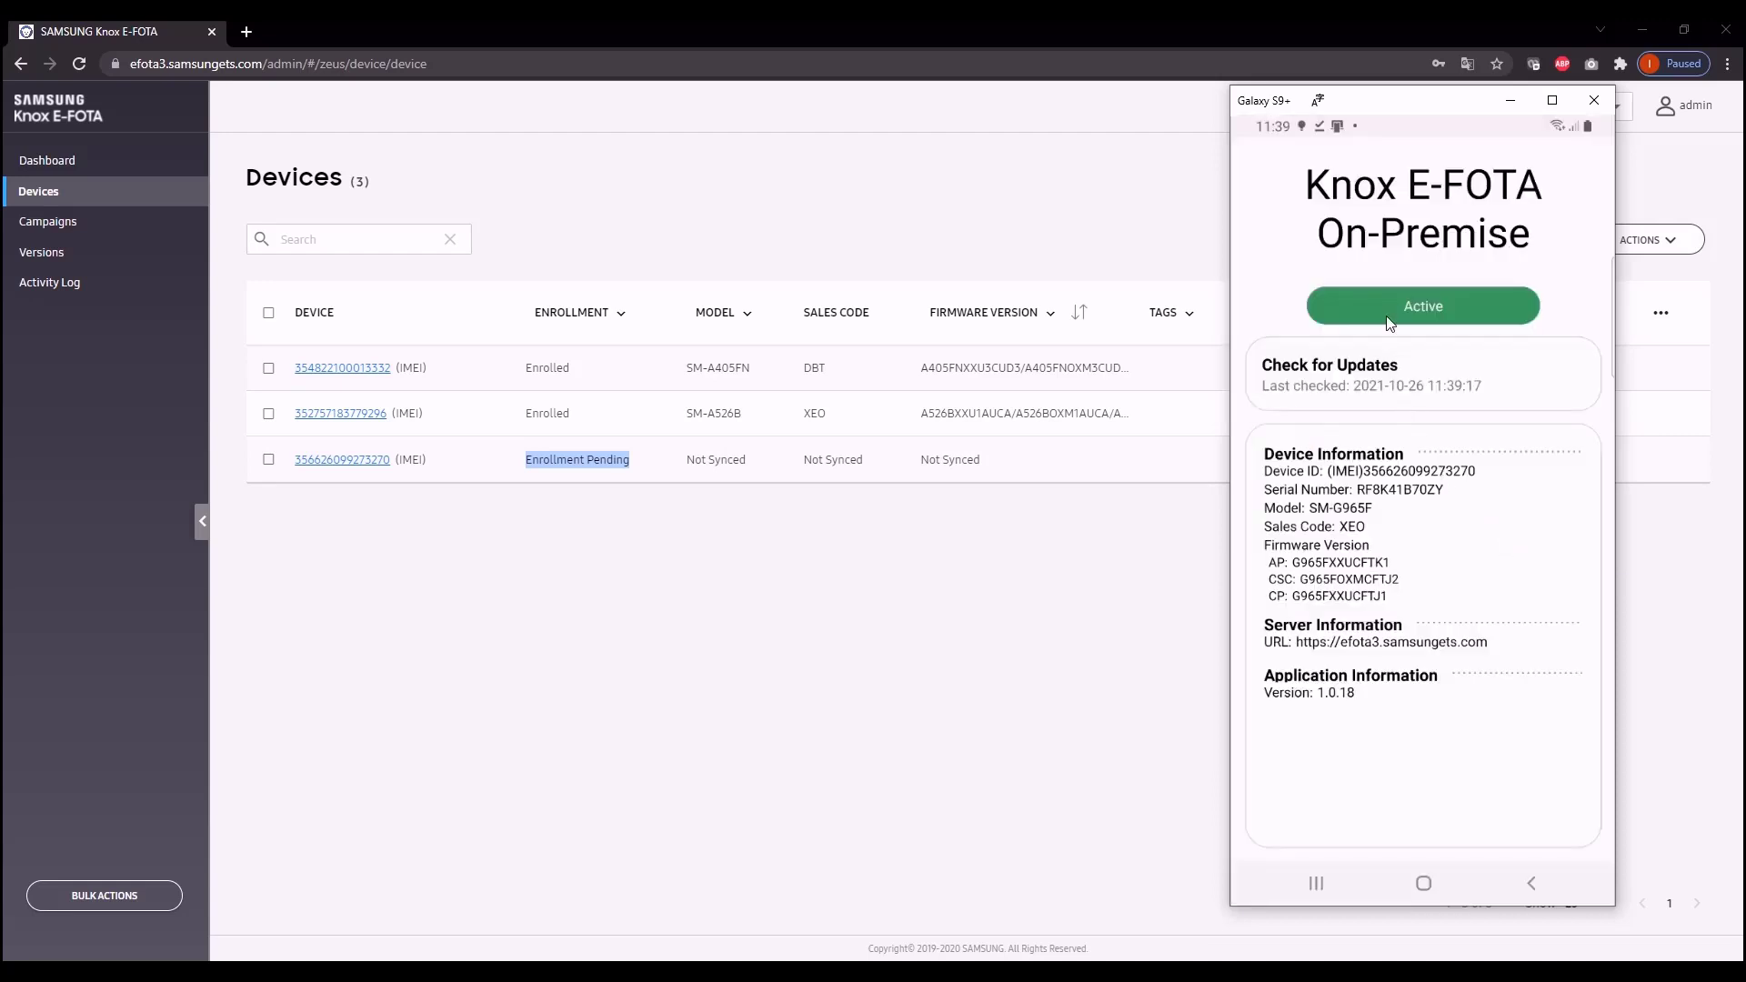
Step: Reload the Devices list to check the new phone's enrollment status
click(783, 548)
click(57, 191)
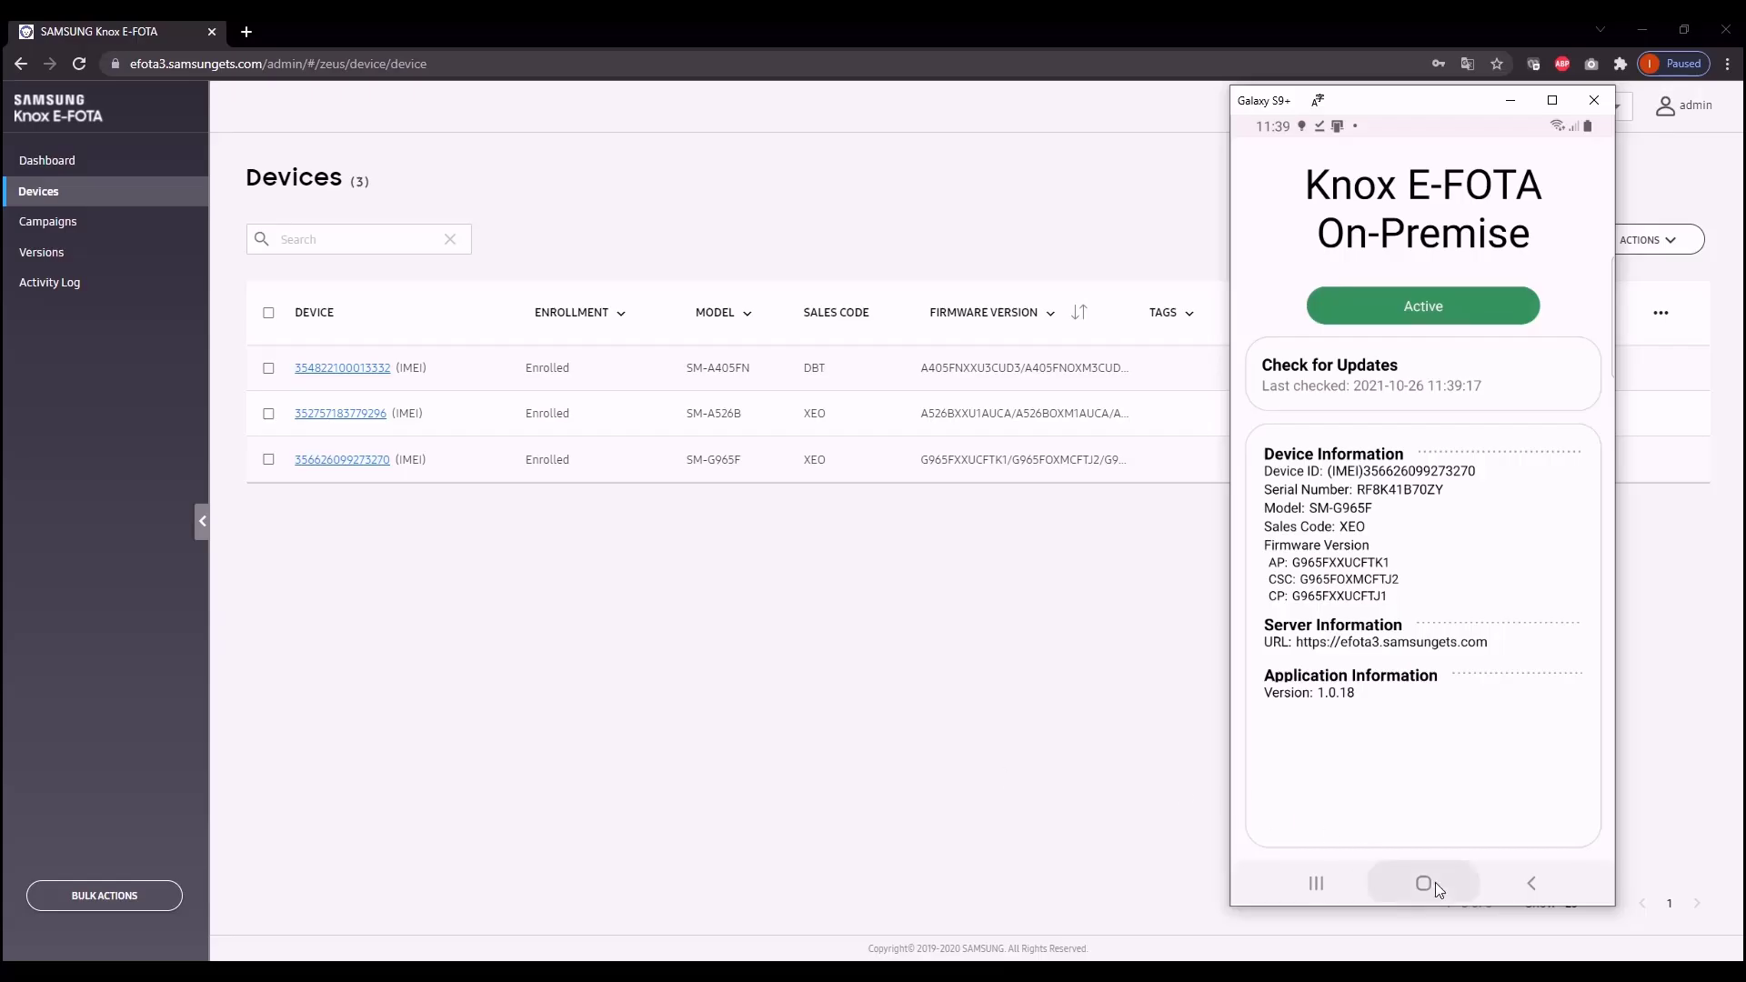
Step: On the phone, return to the home screen, open Settings and browse its options
click(1431, 883)
click(1431, 547)
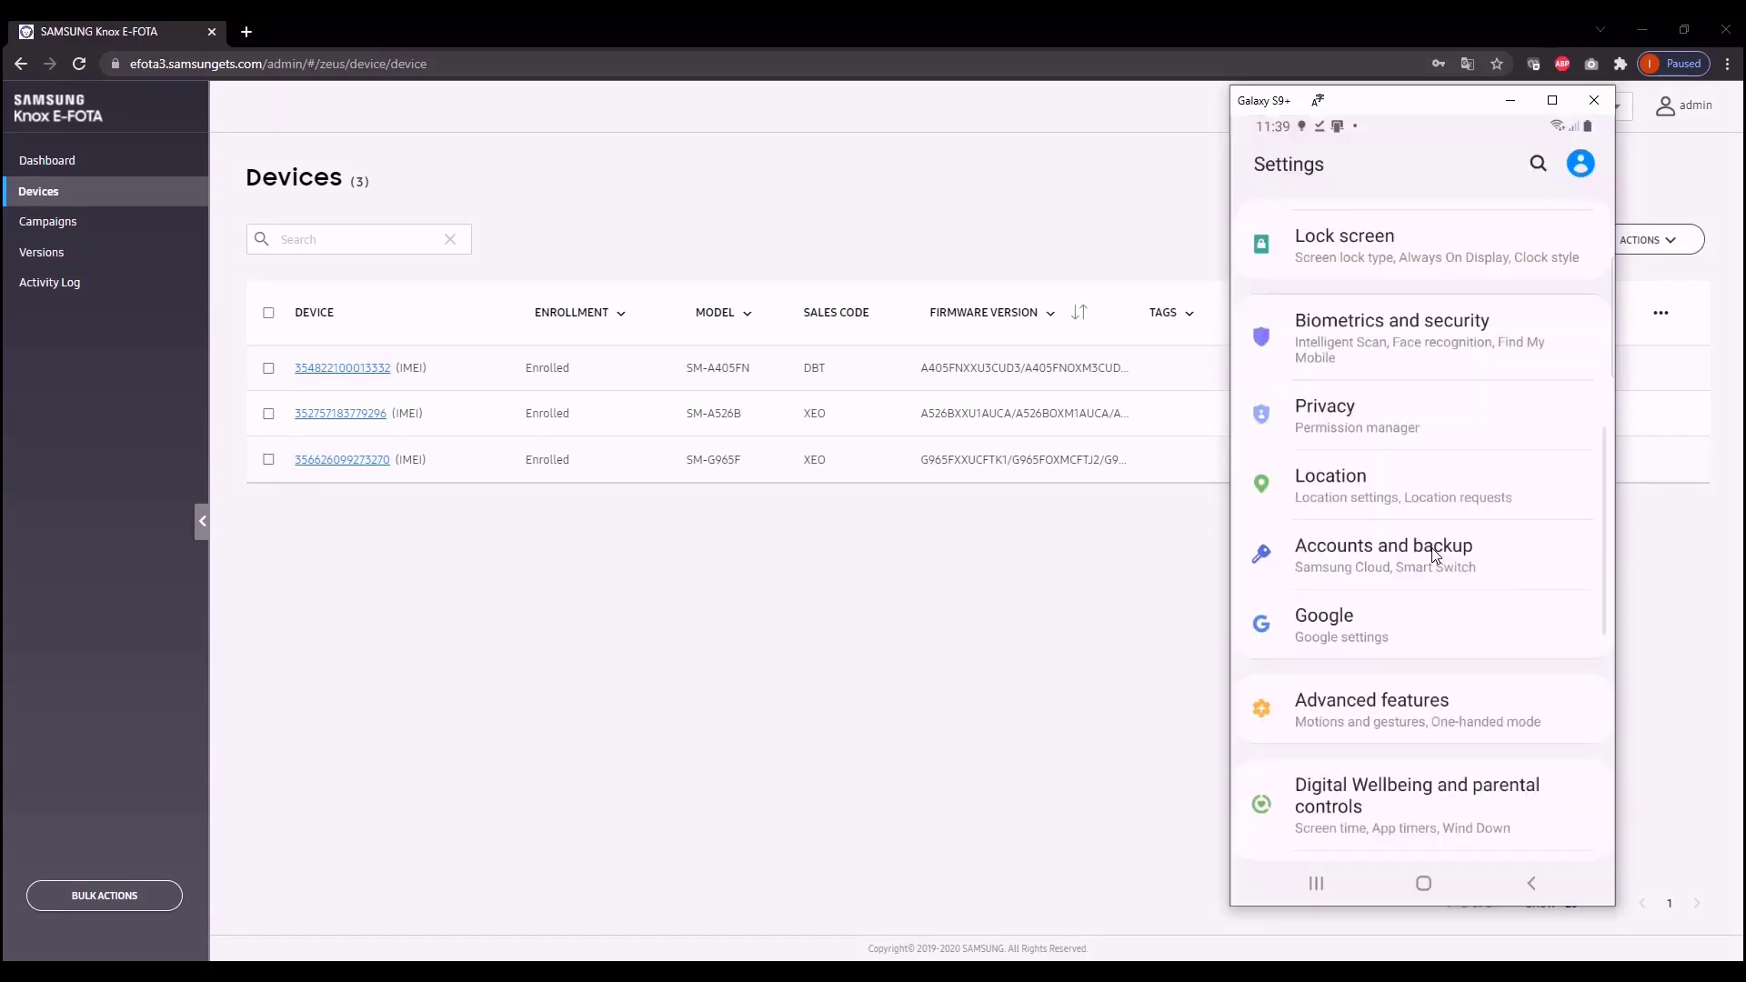
scroll(1433, 553, down, 5)
click(1364, 663)
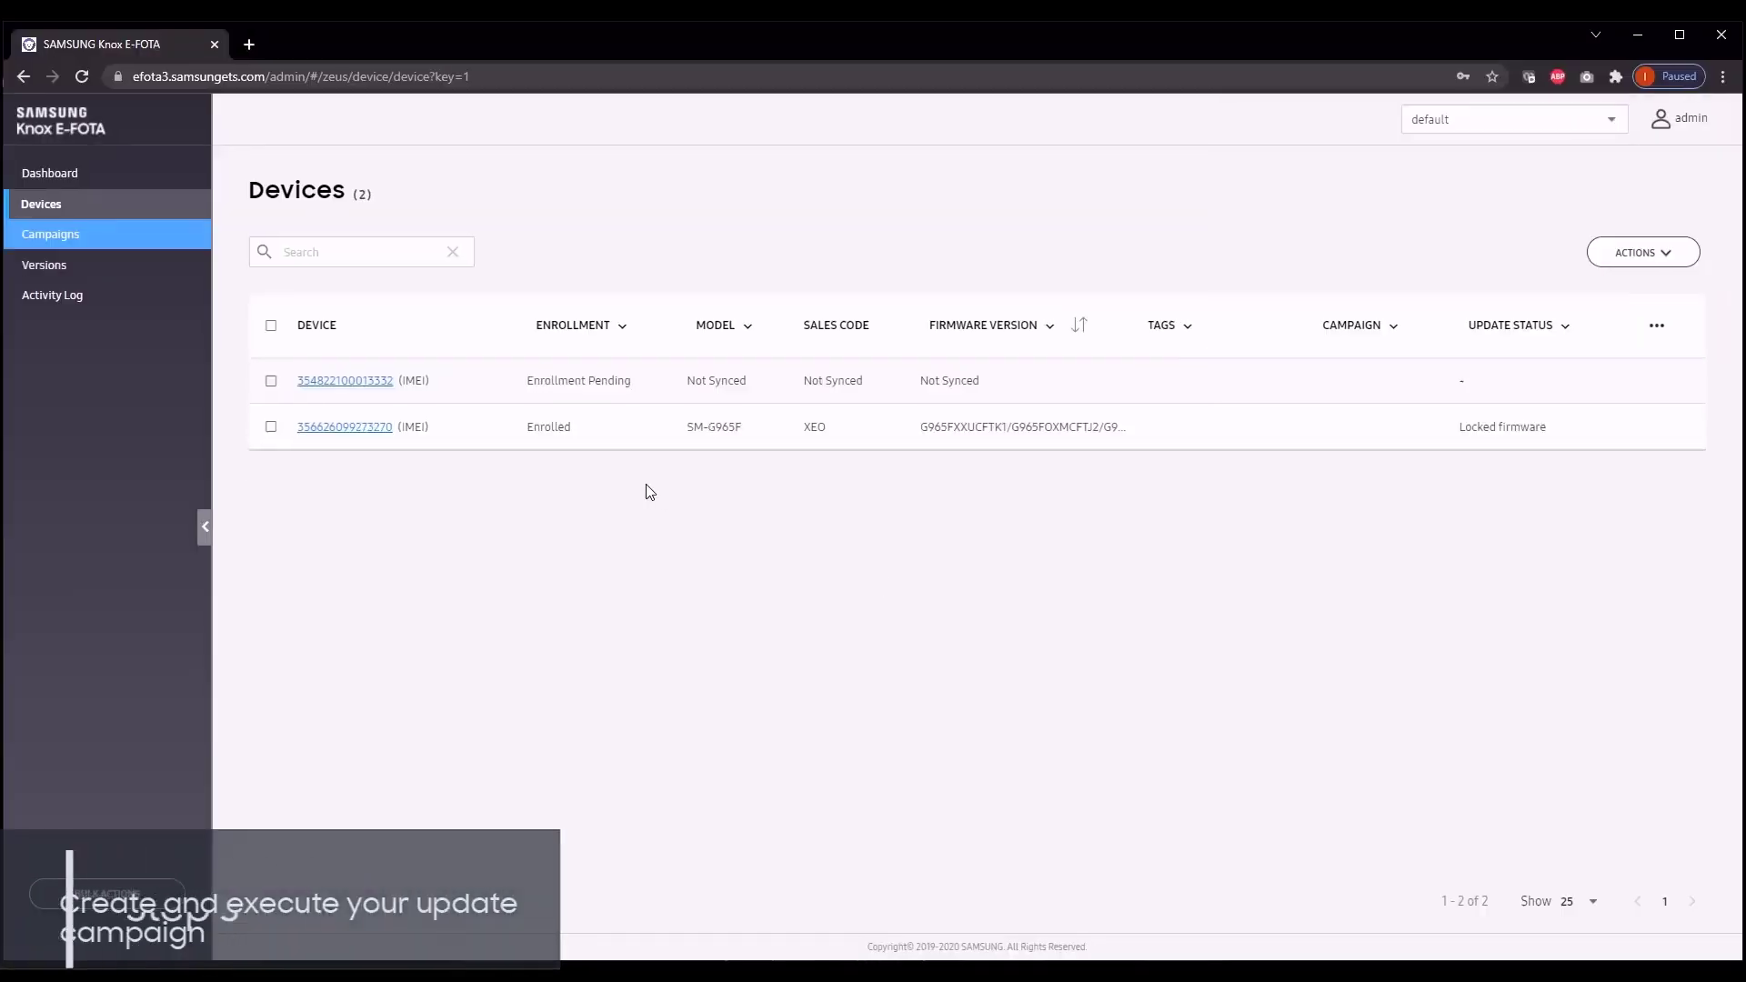
Step: Start creating a new campaign named Test campaign and continue past the basic info page
click(95, 236)
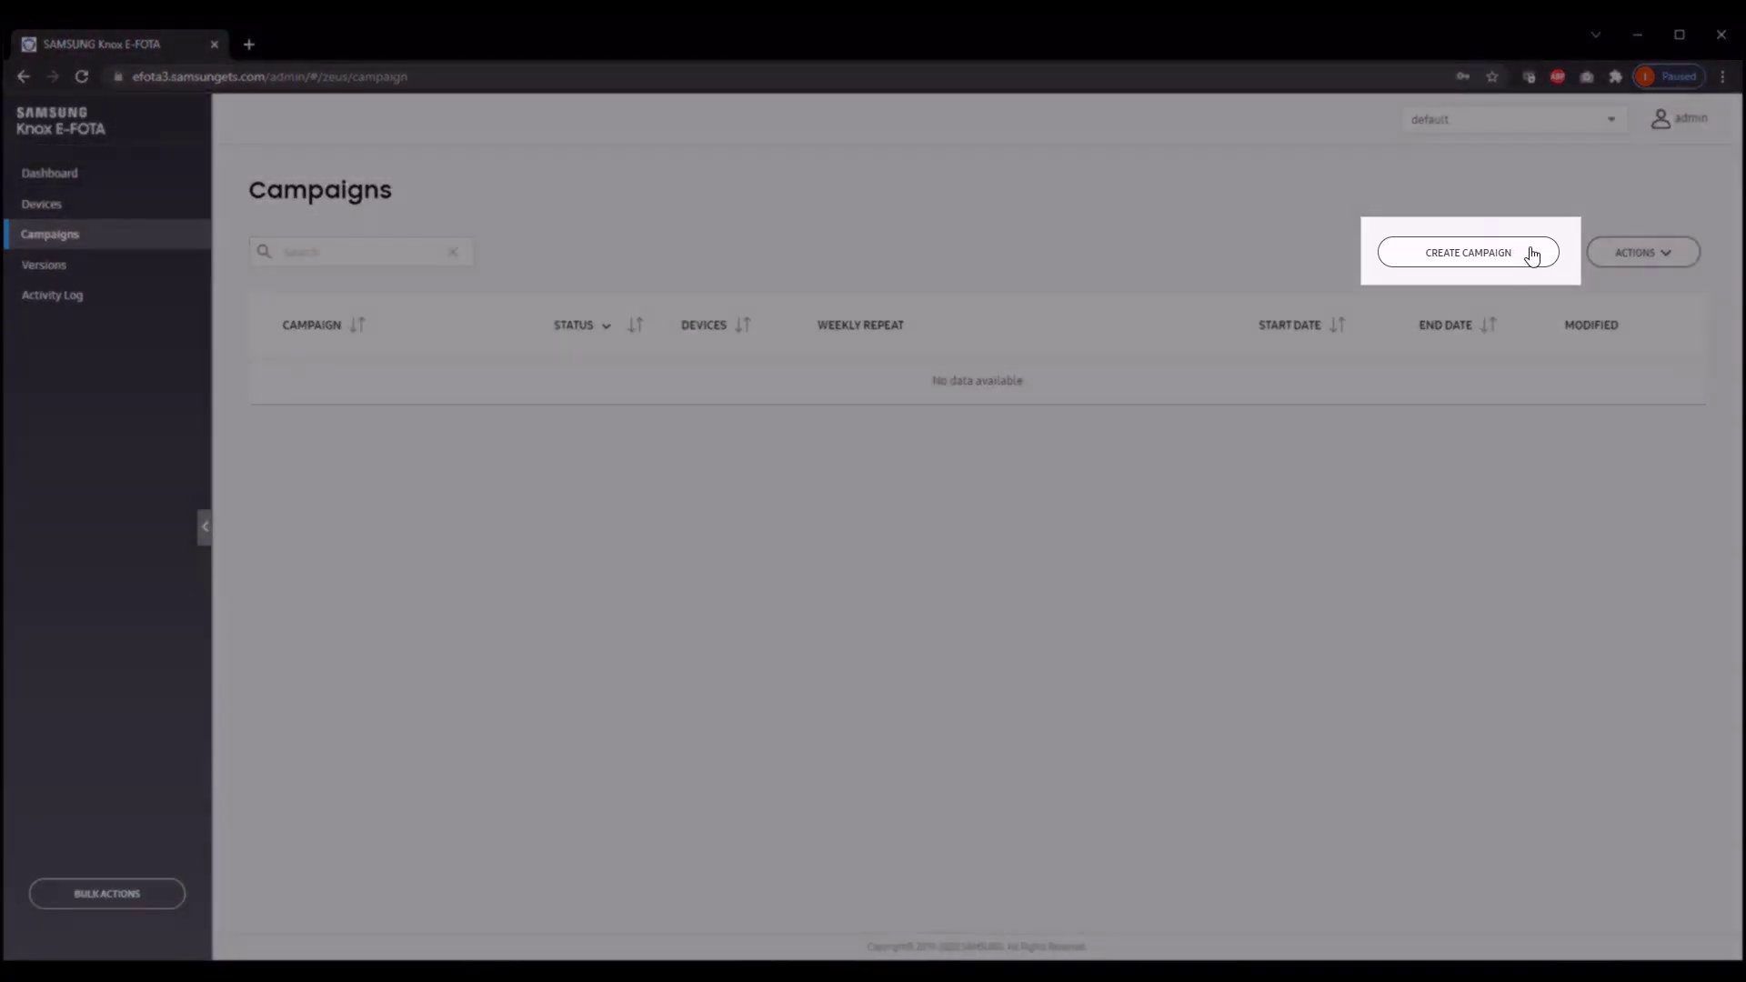
click(1529, 253)
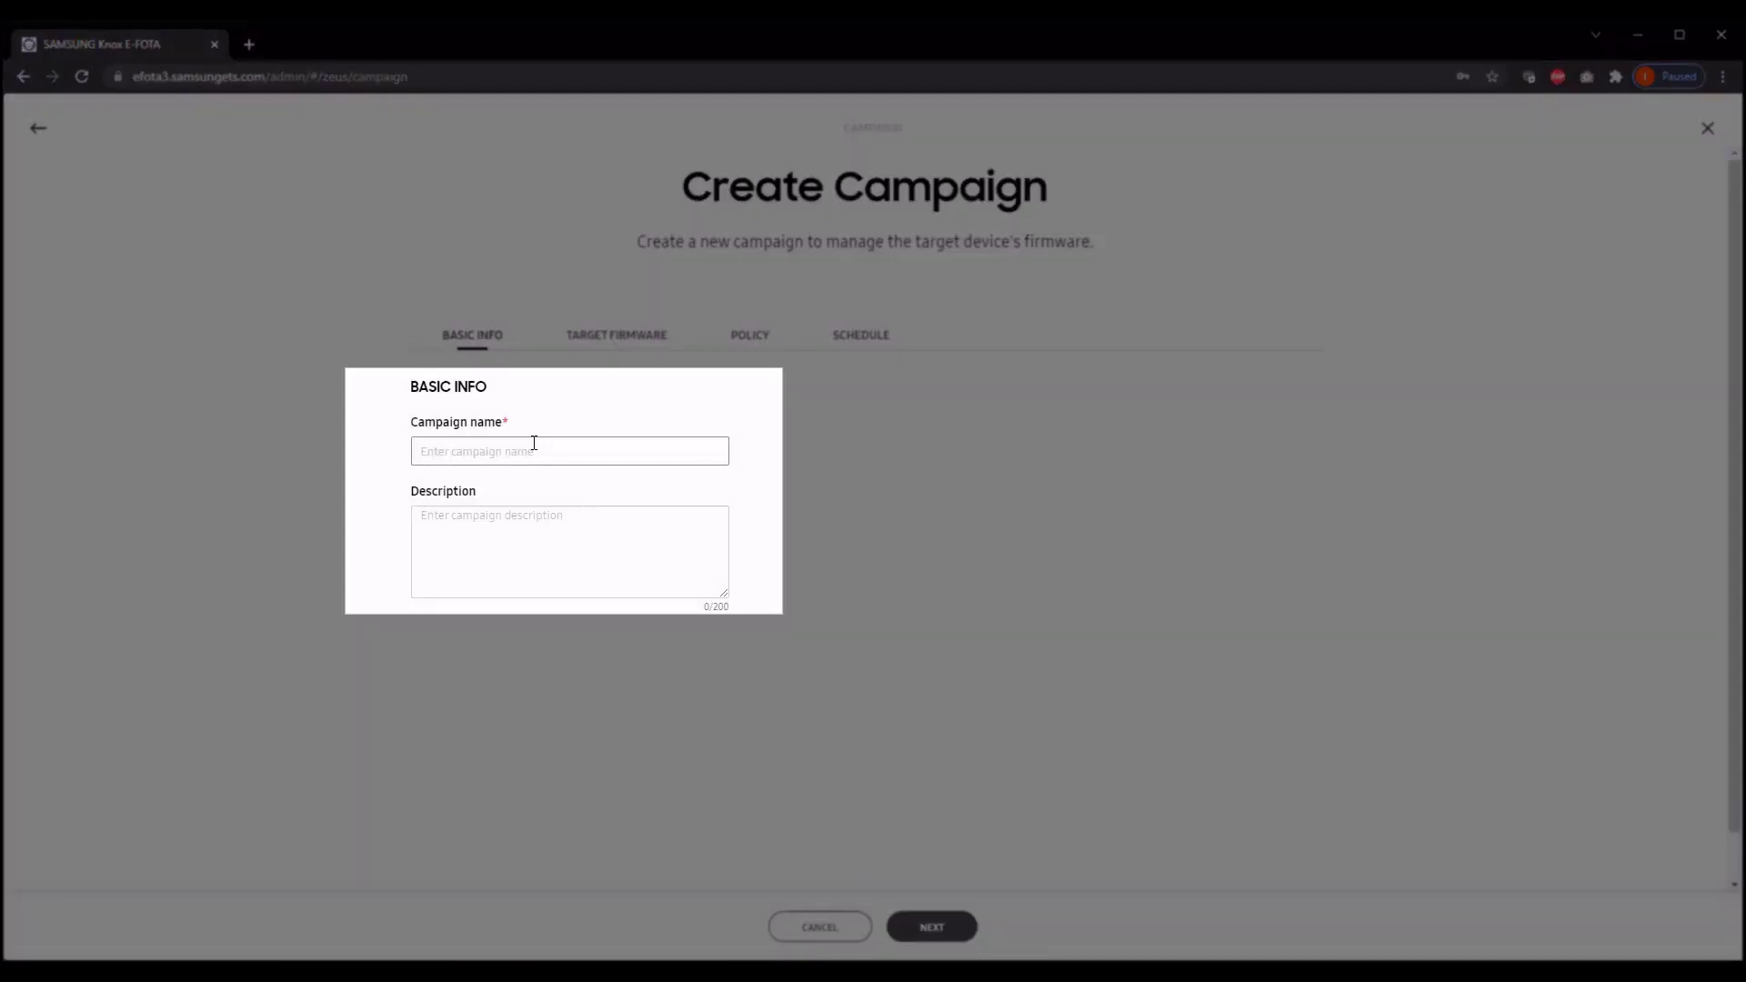
click(534, 443)
text(Test campaign)
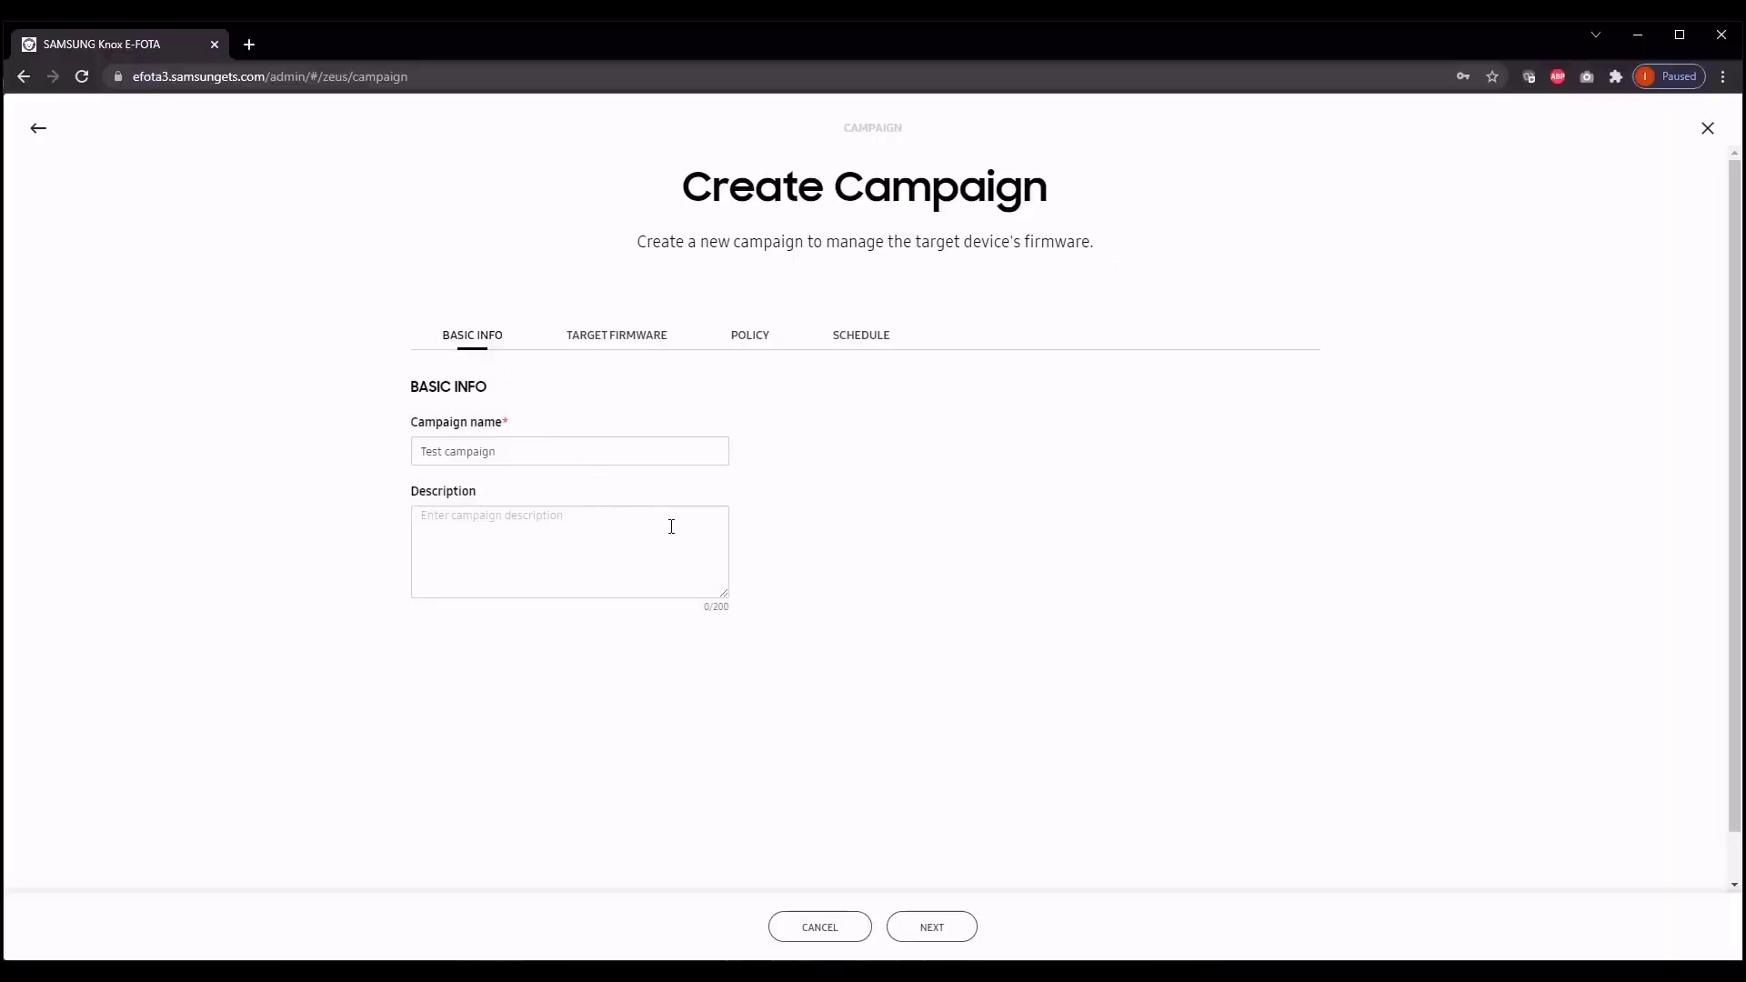
click(928, 924)
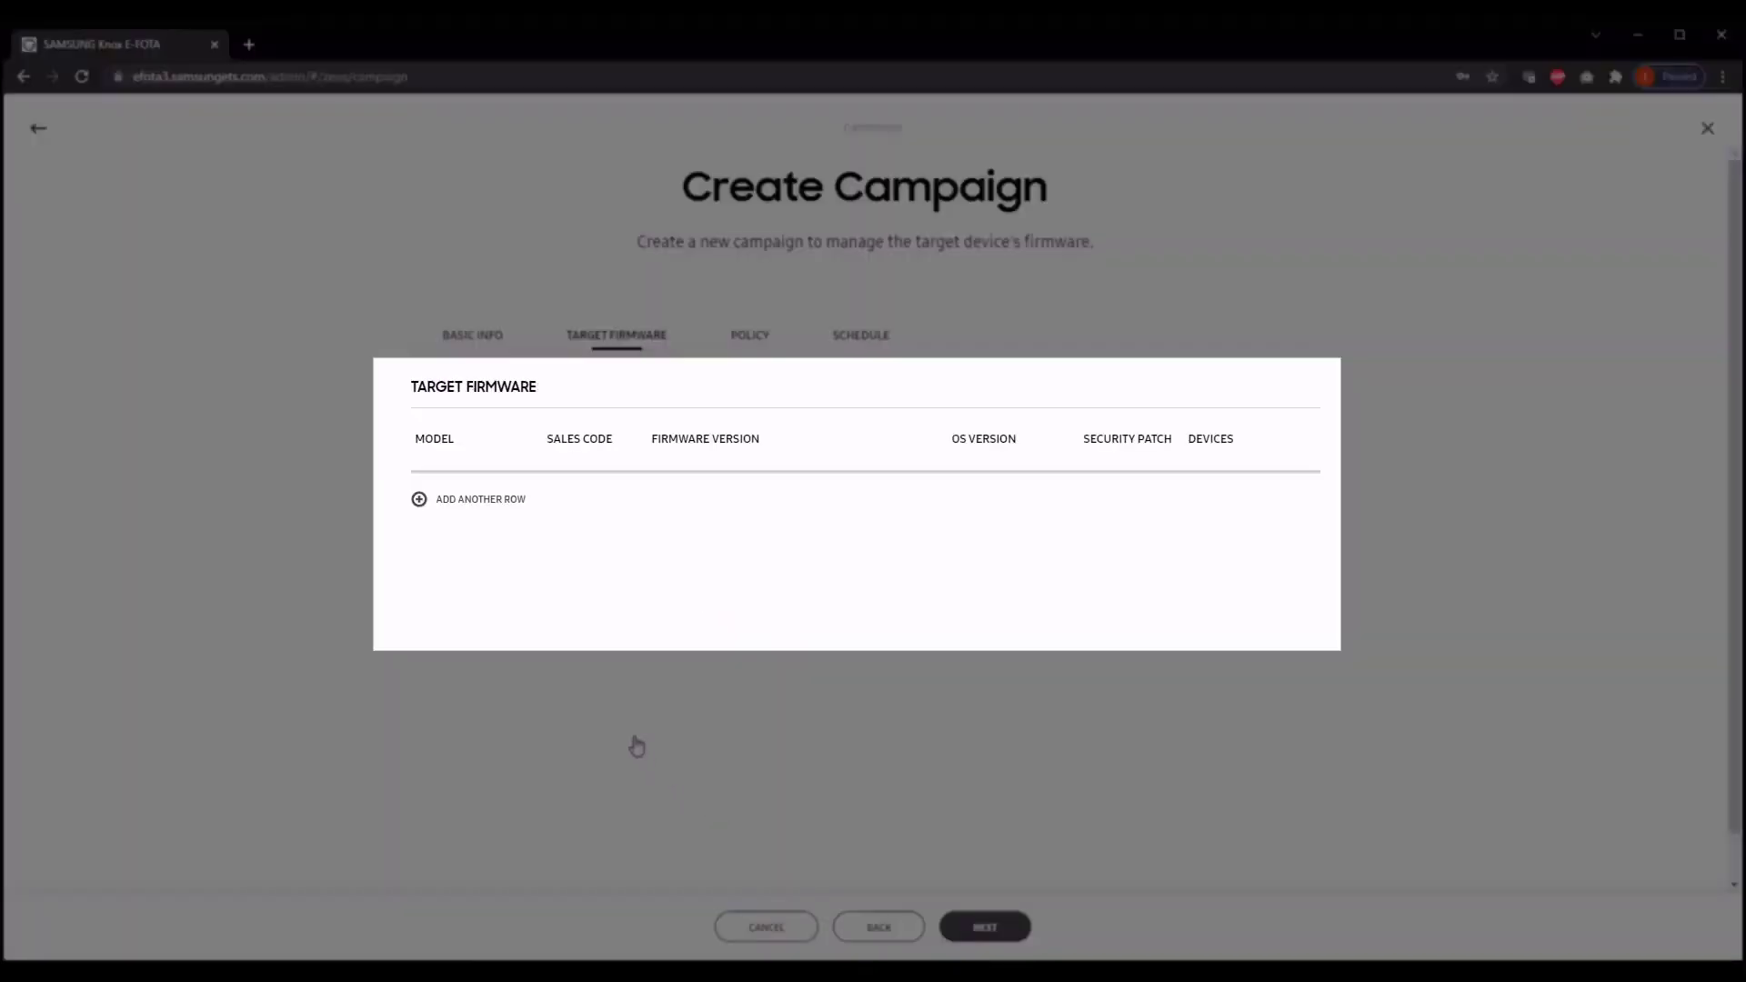
Step: Add a target firmware row for model SM-A405FN, sales code DBT, with Lock current firmware, and continue
click(503, 505)
click(516, 497)
click(491, 515)
click(620, 494)
click(591, 525)
click(915, 496)
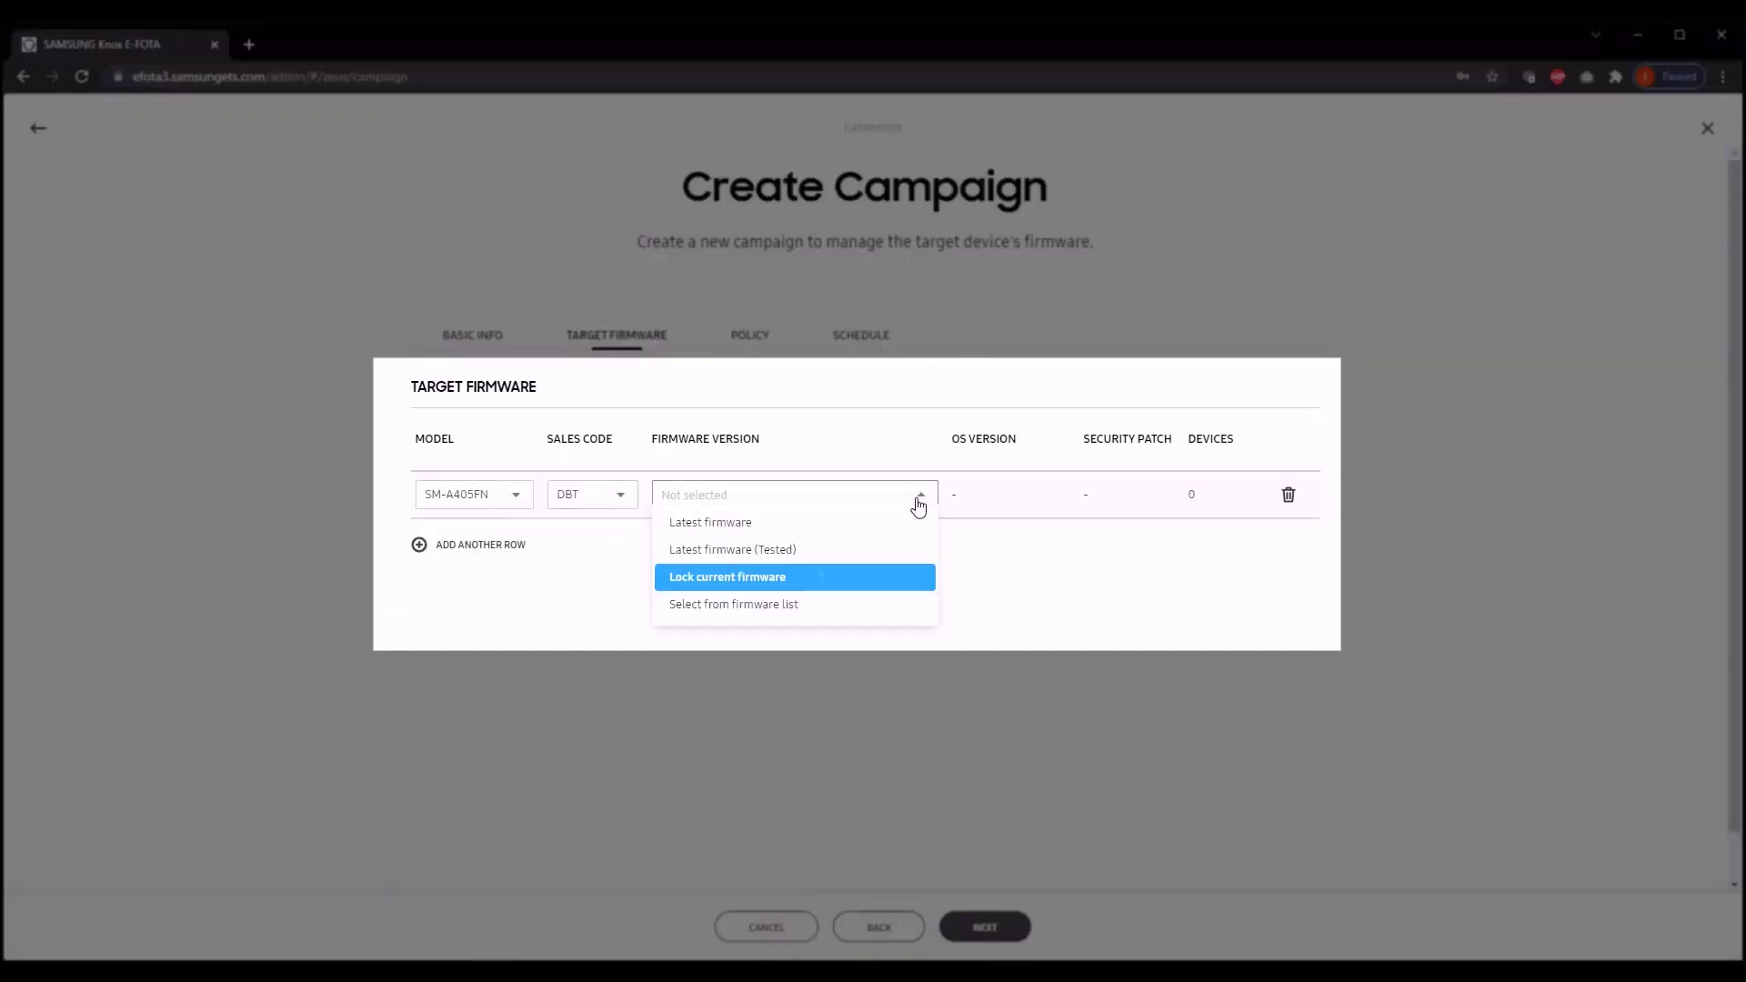
click(823, 580)
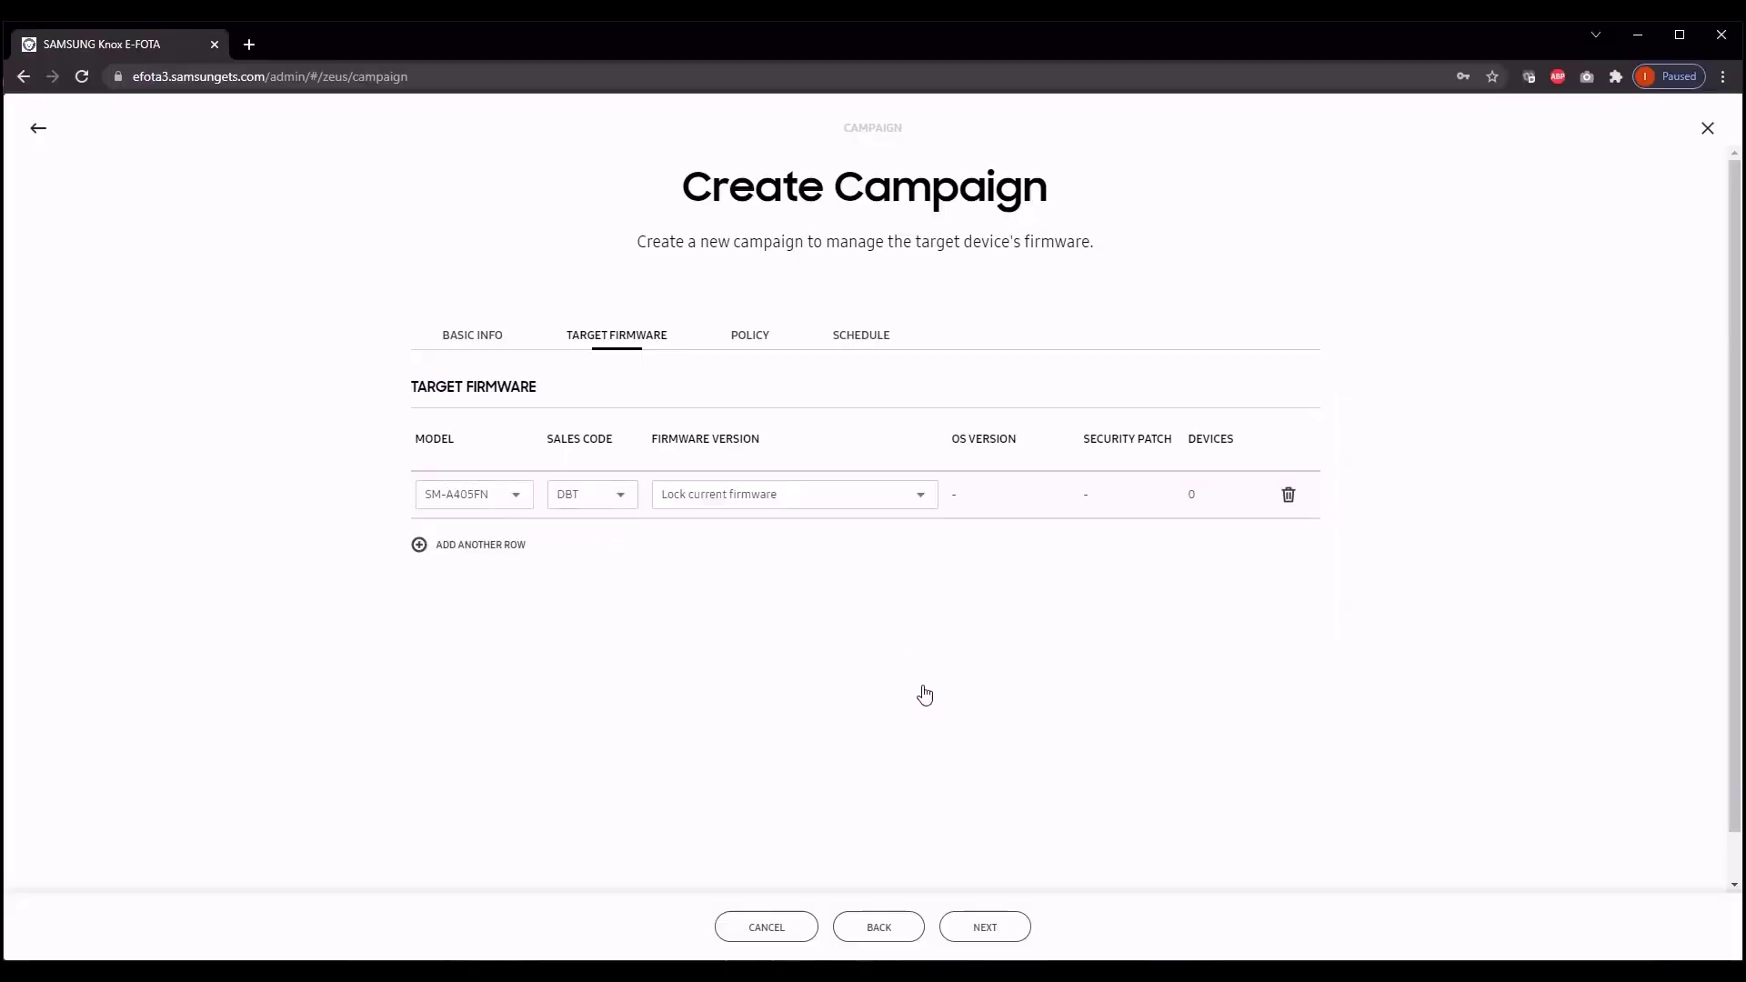
click(988, 928)
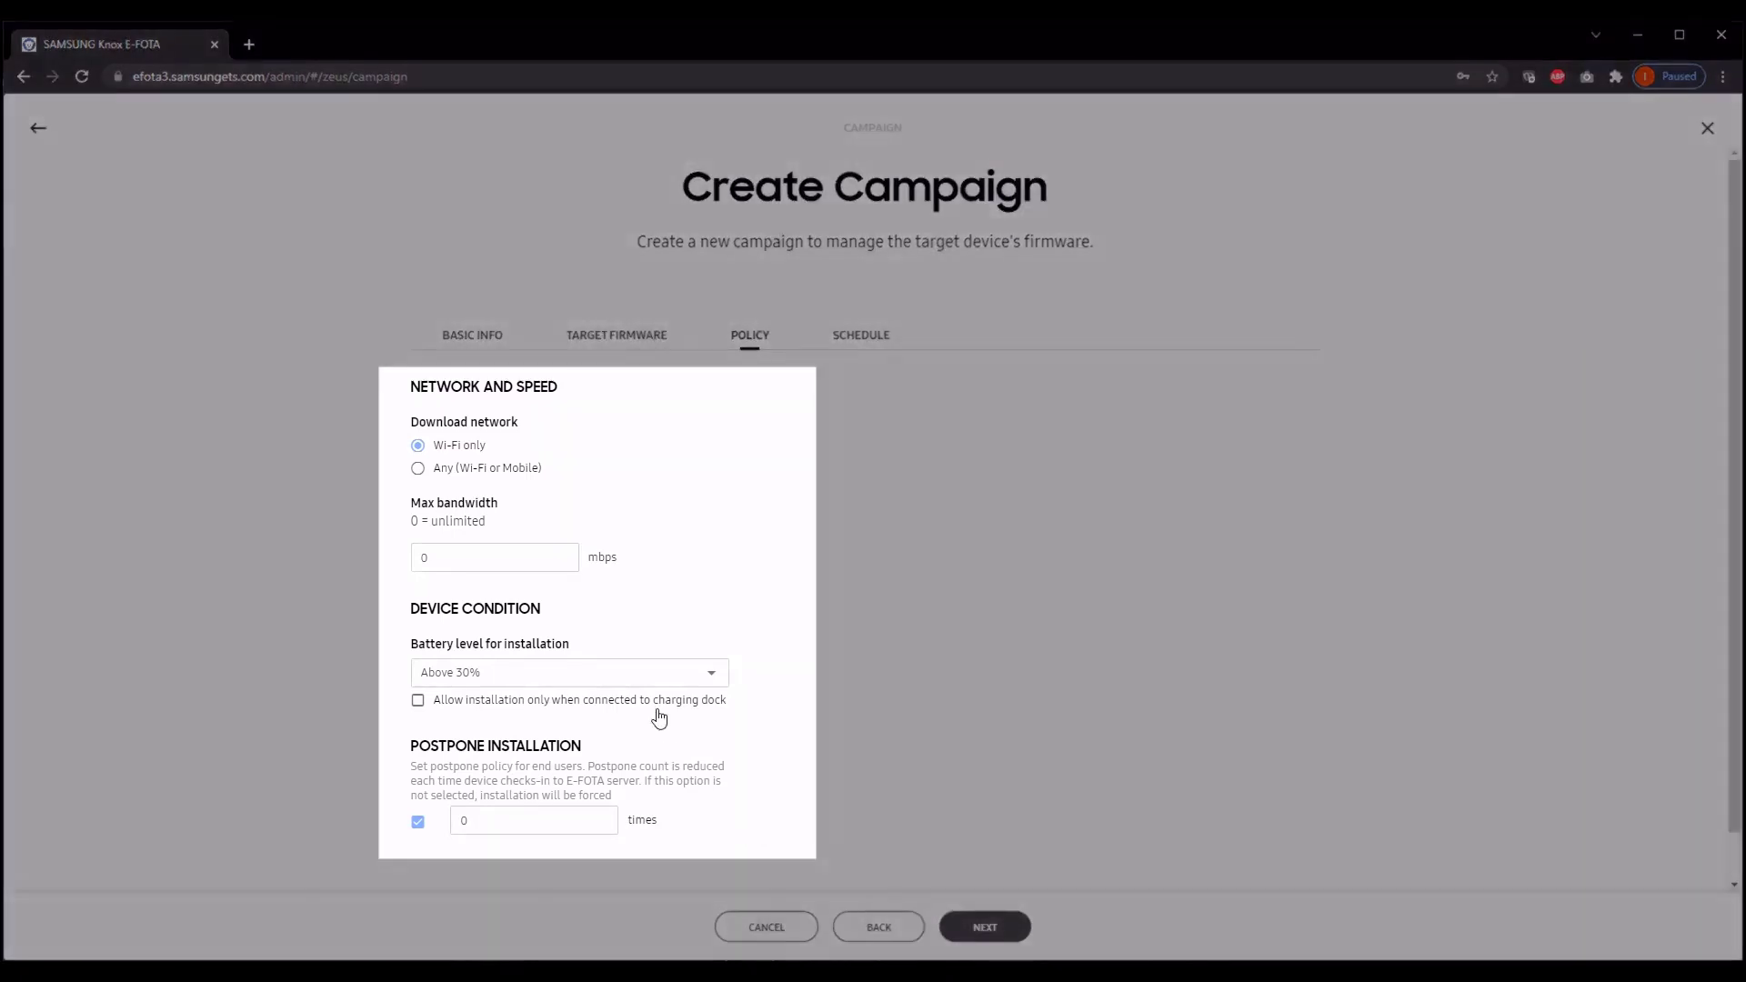
Step: Keep the battery level at Above 30%, set the postpone installation count to 1 time, and continue
click(644, 682)
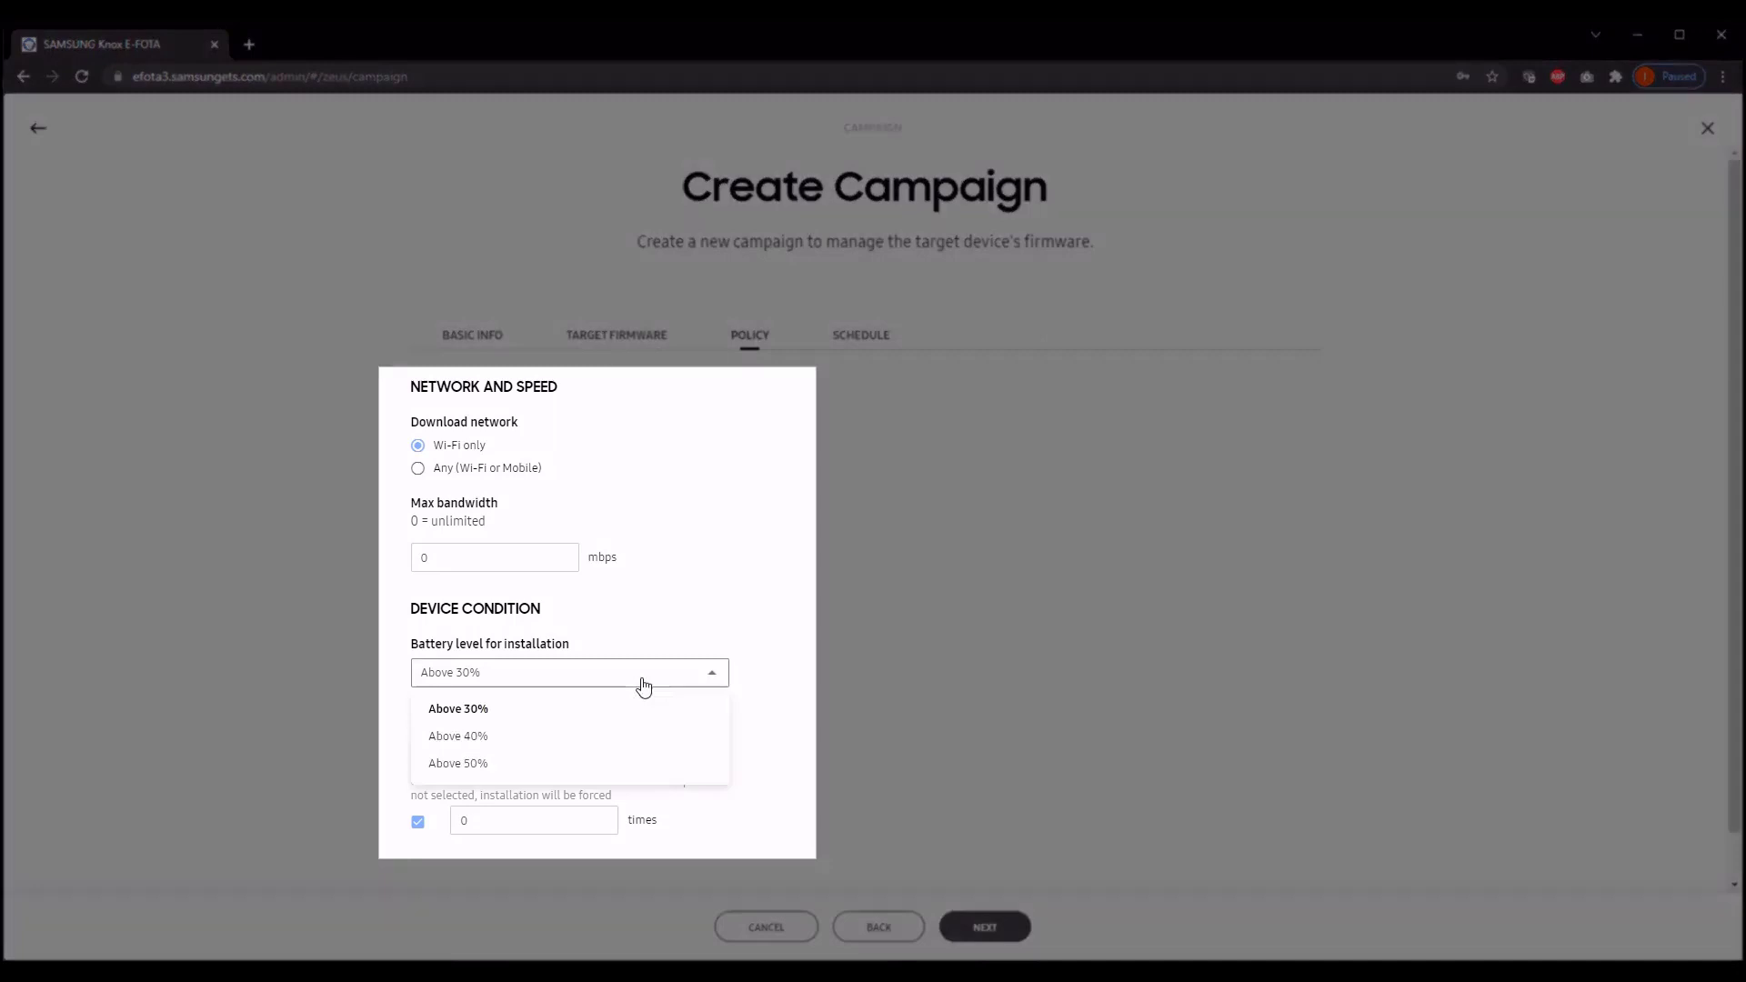
click(499, 812)
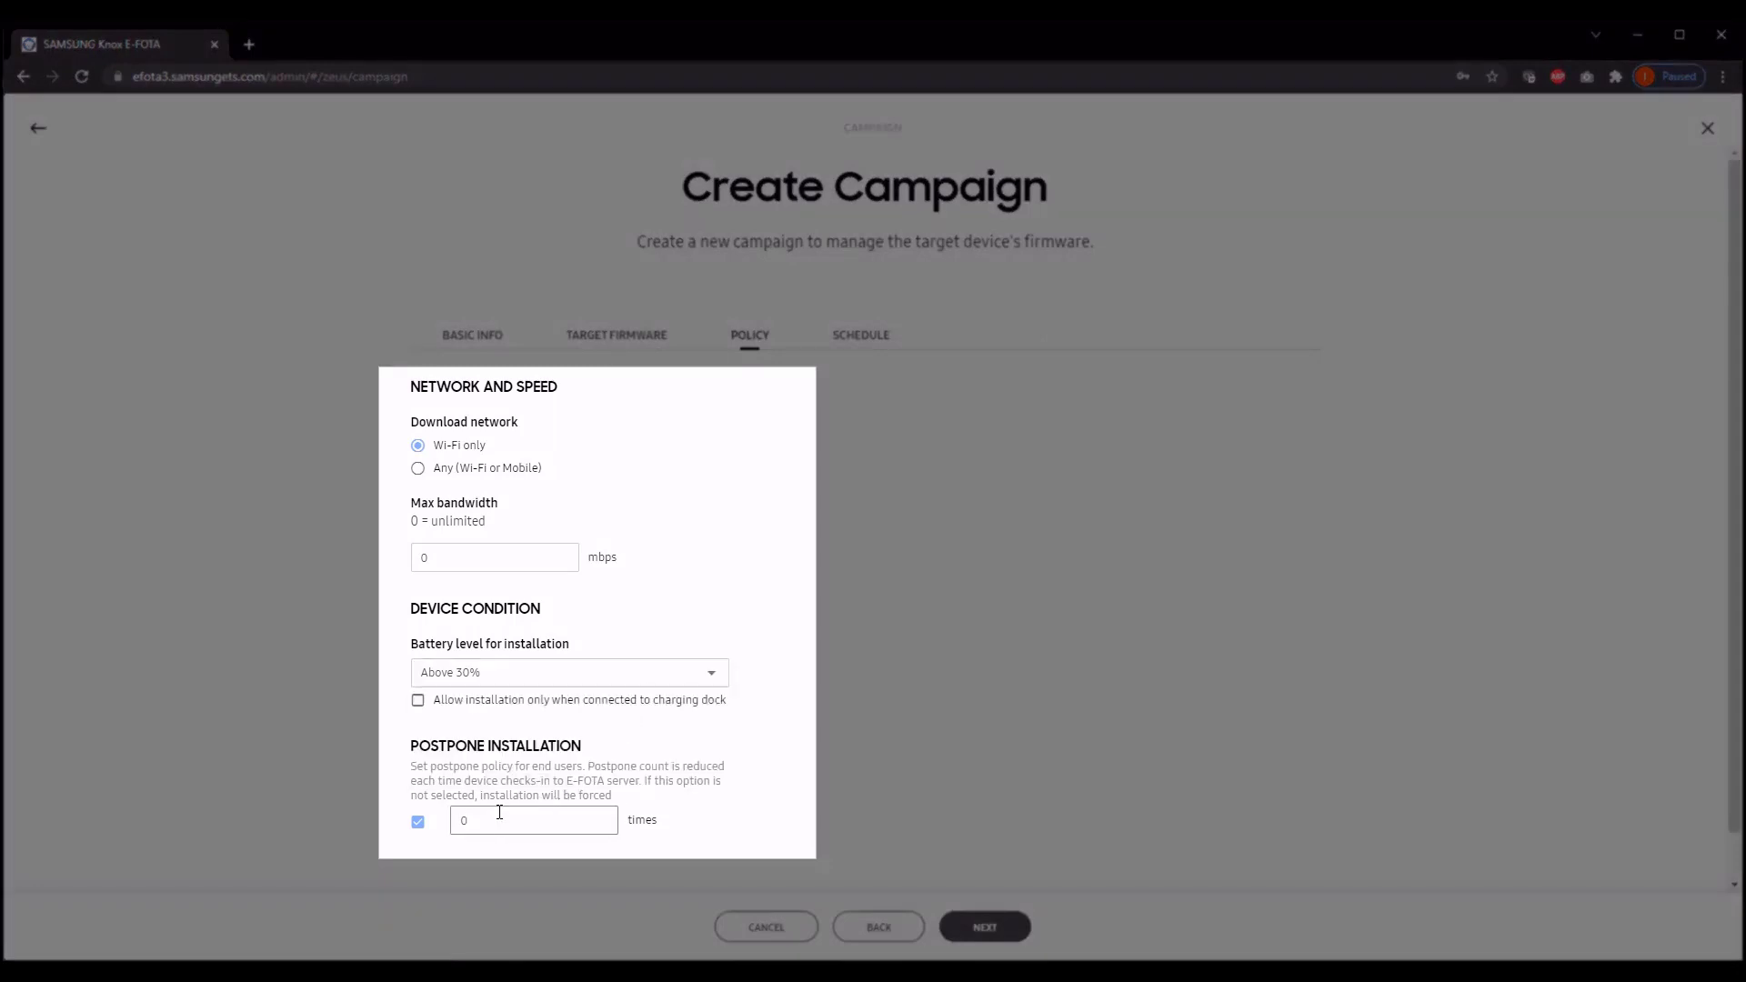
click(499, 811)
key(BackSpace)
text(1)
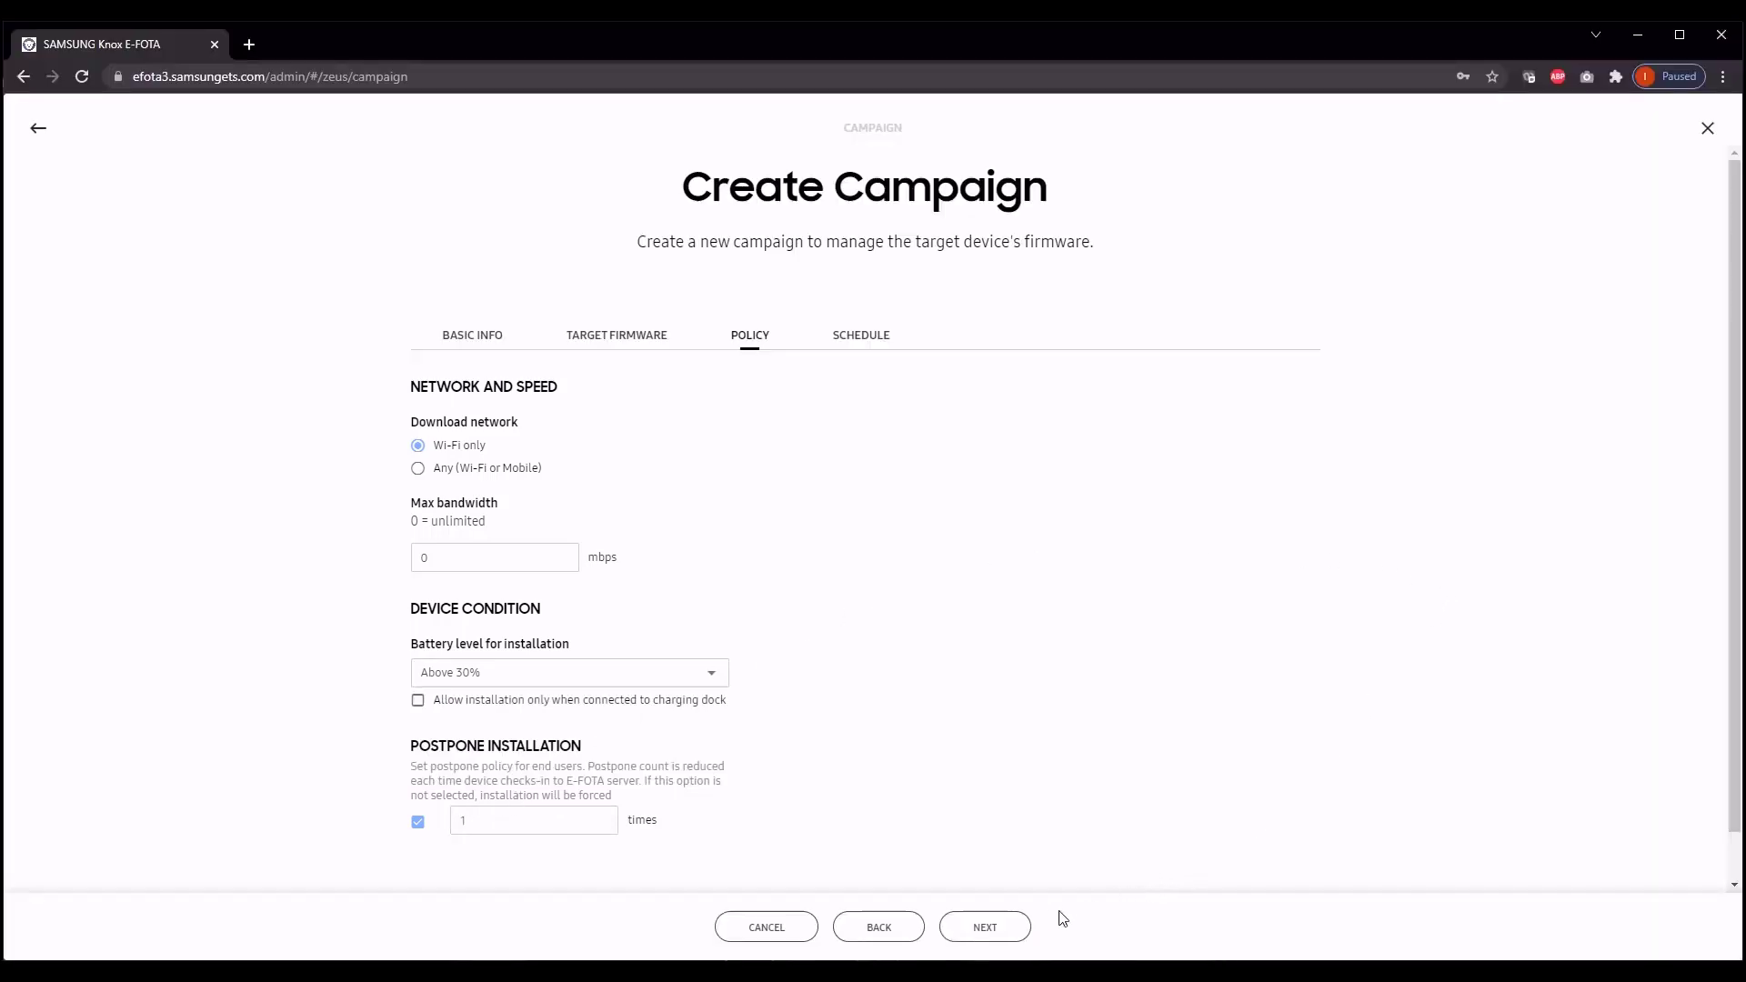
click(1011, 927)
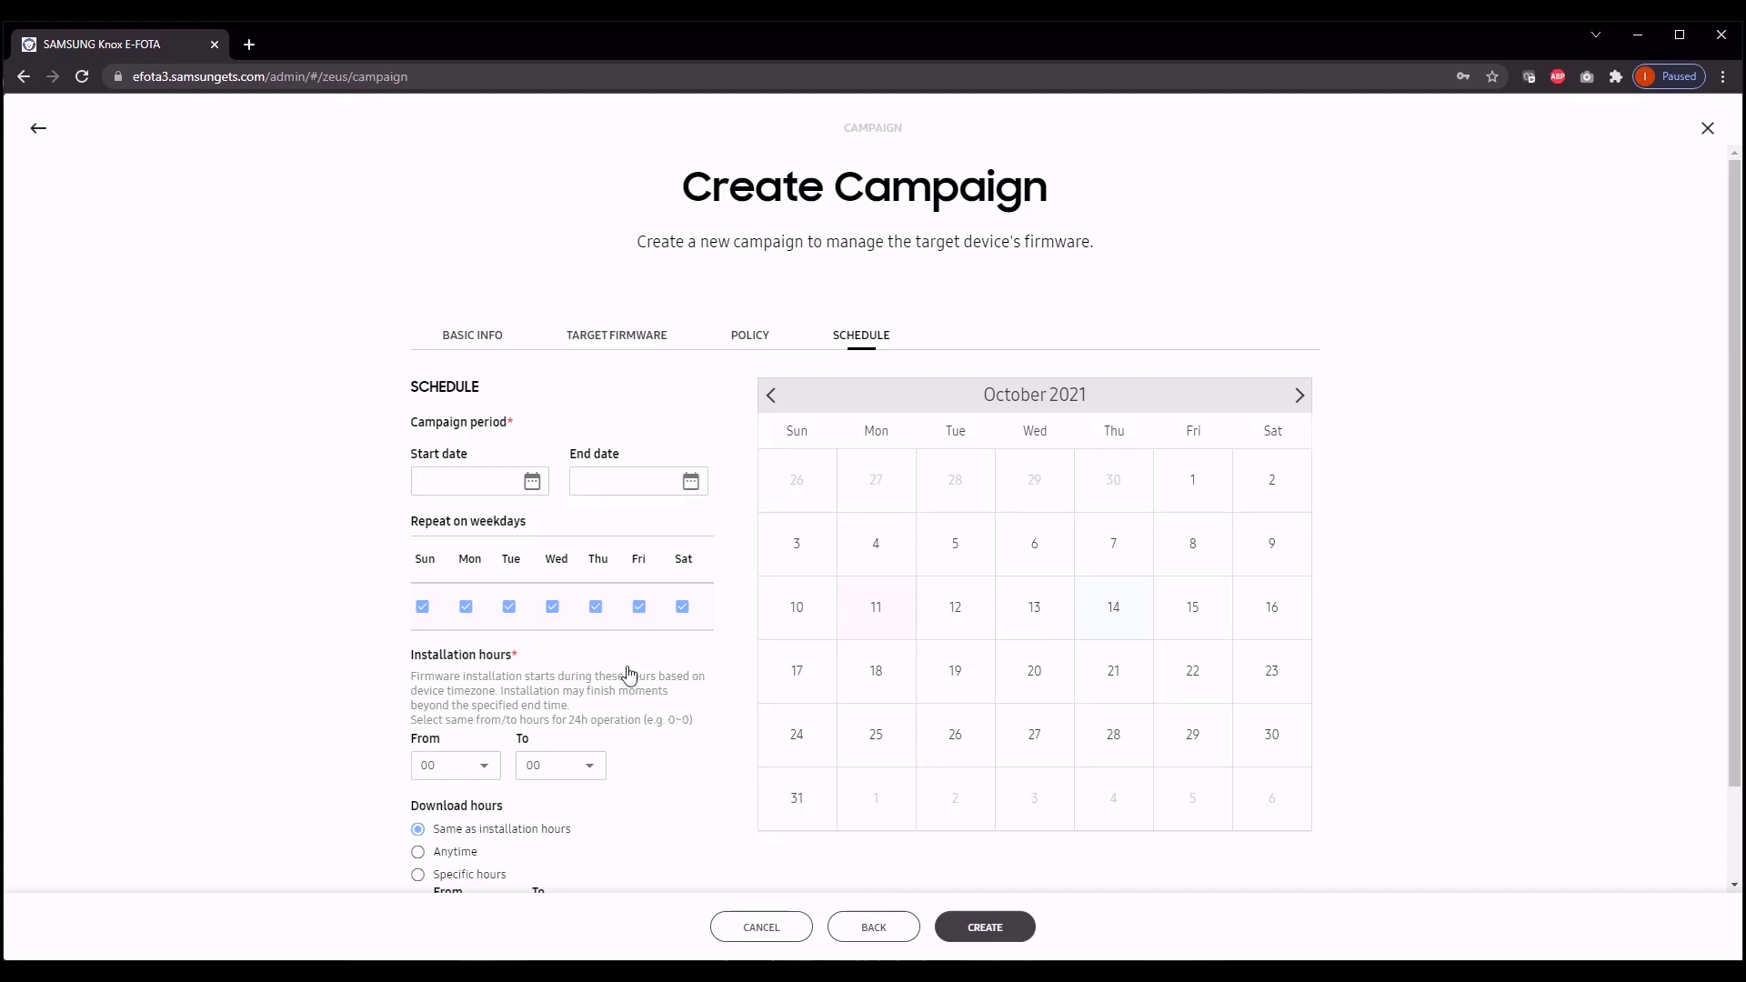
Step: Set the campaign period from 2021-10-14 to 2021-10-16
click(531, 482)
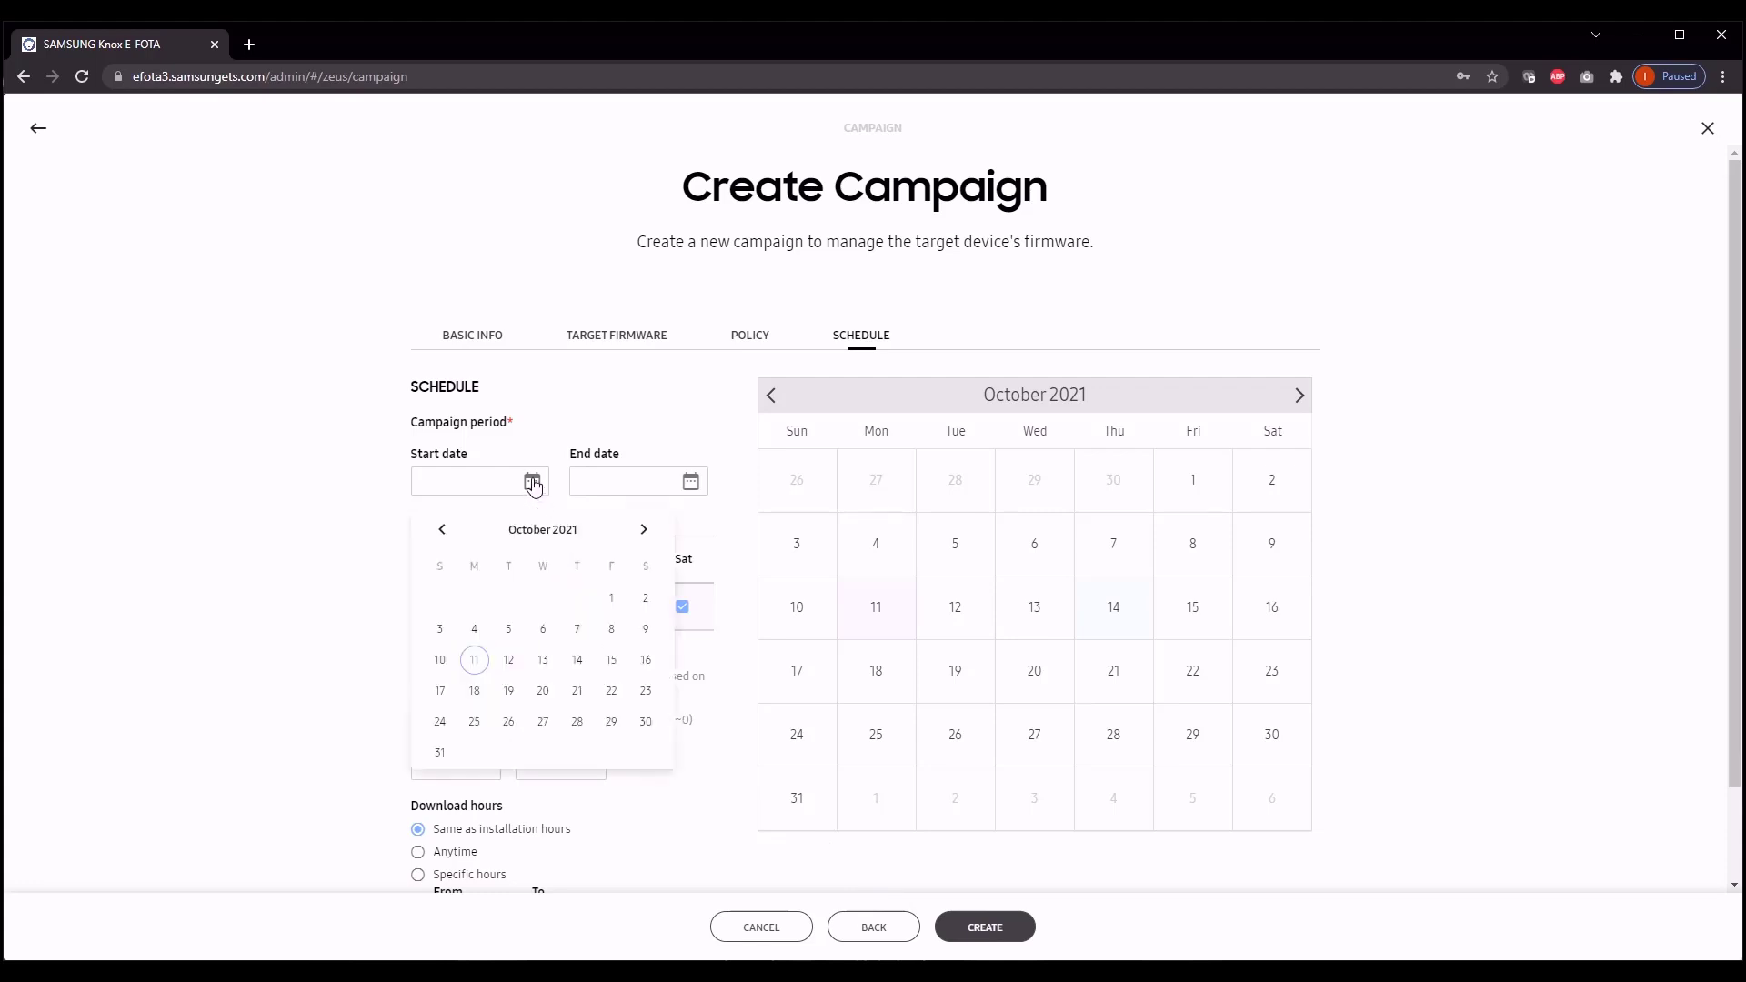
click(576, 660)
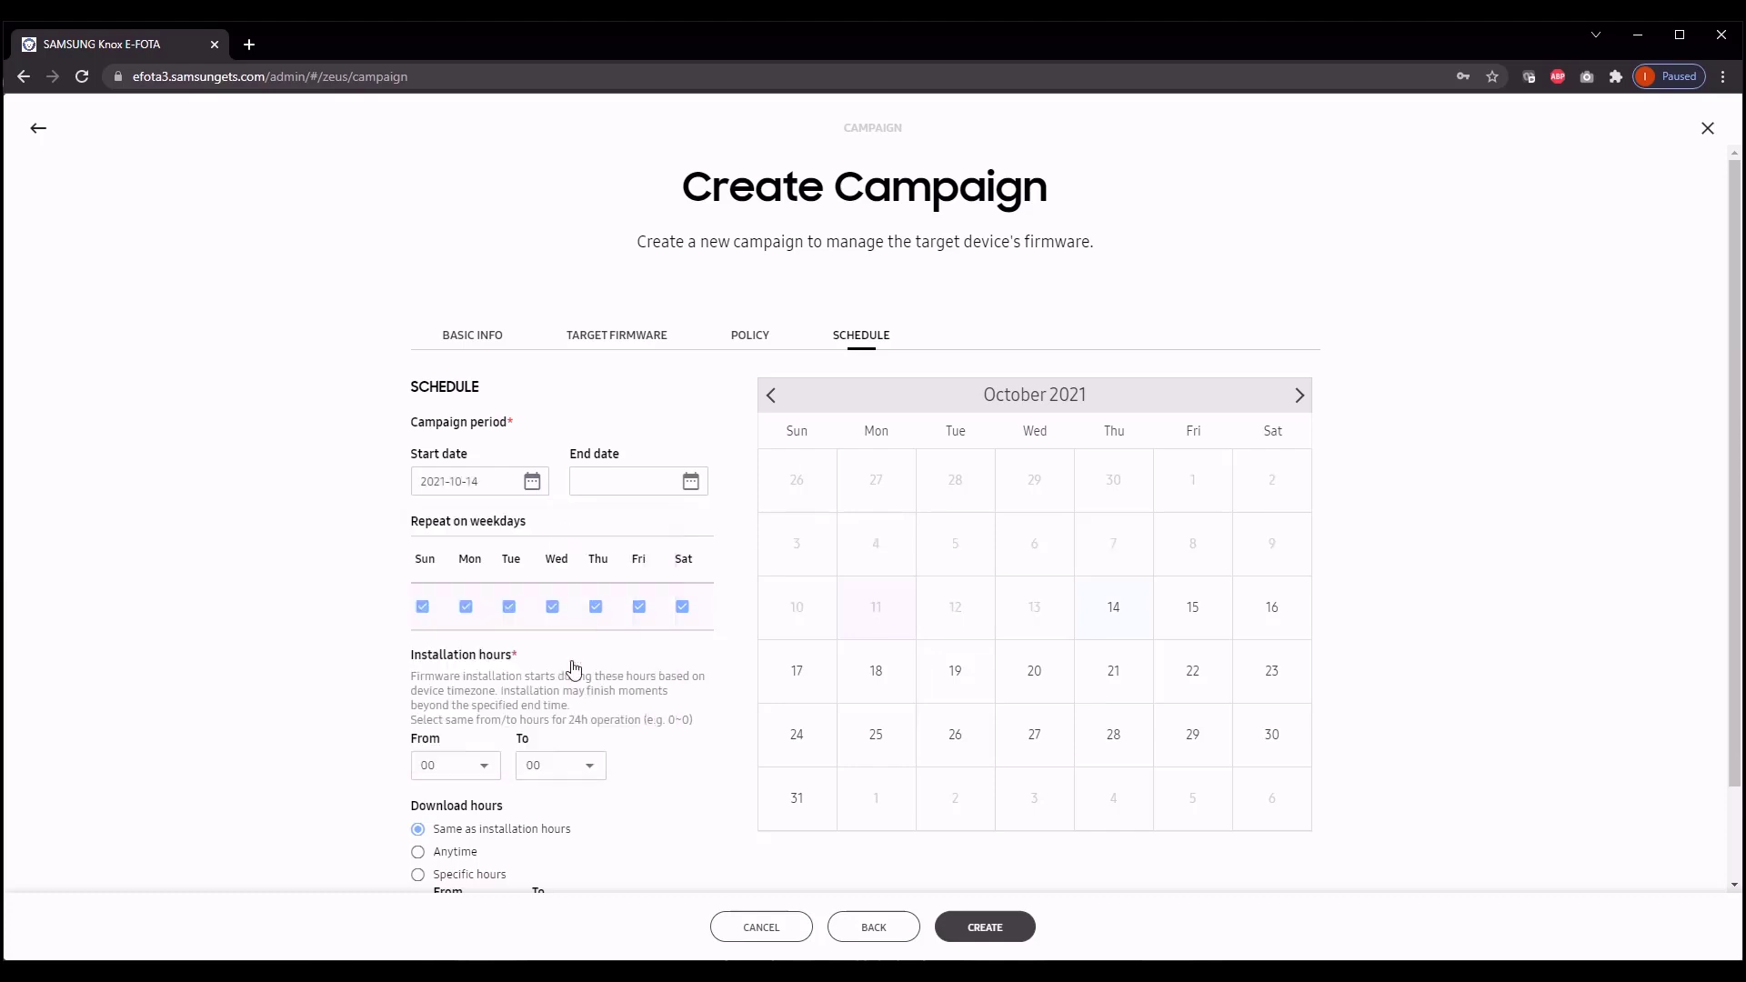
click(690, 481)
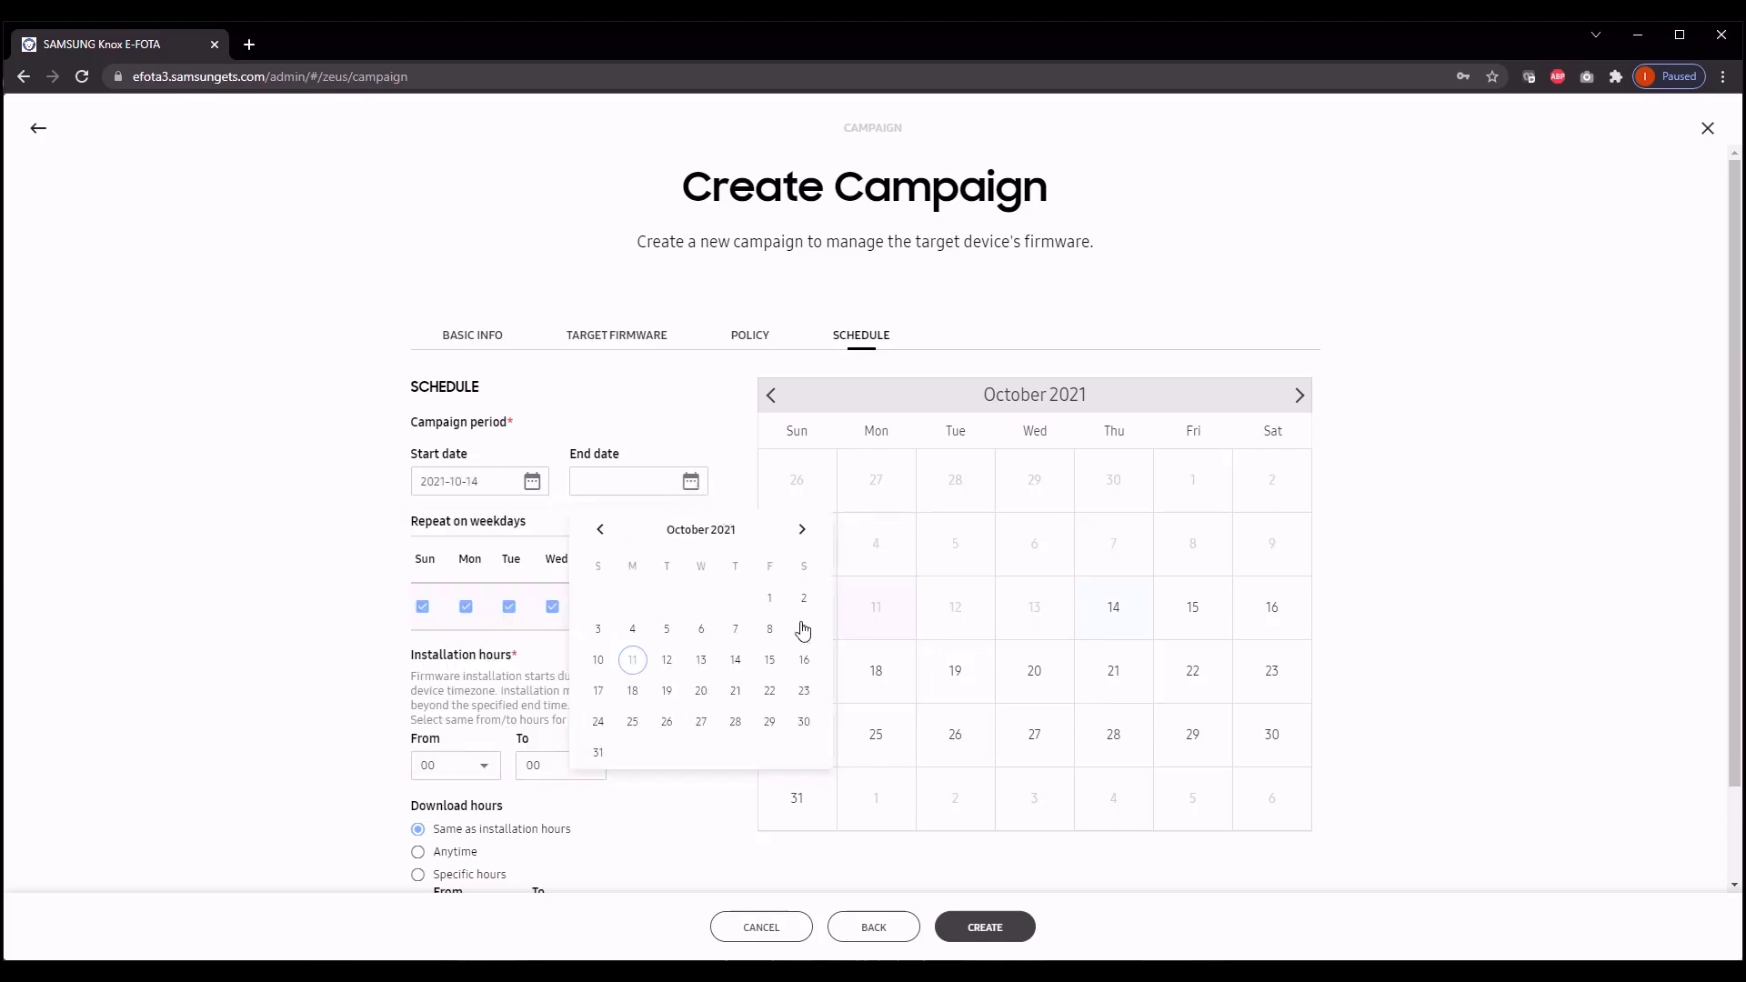
click(806, 666)
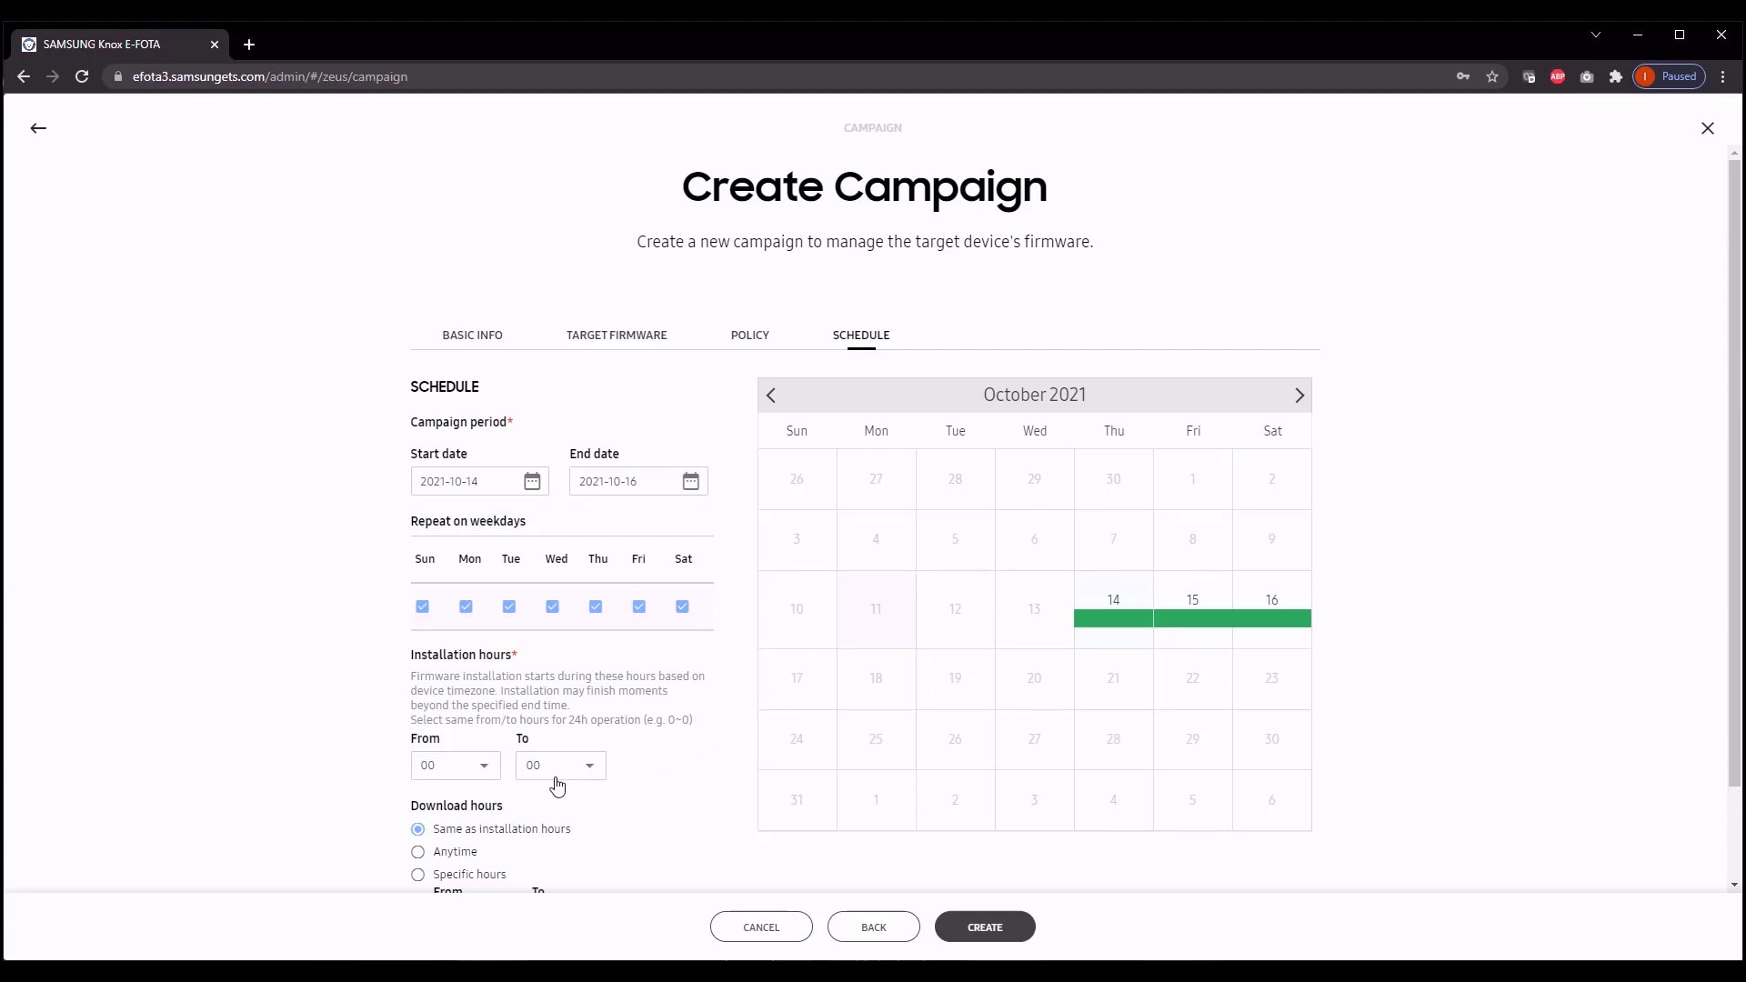
Step: Set installation hours from 01 to 22 and create the campaign
click(468, 772)
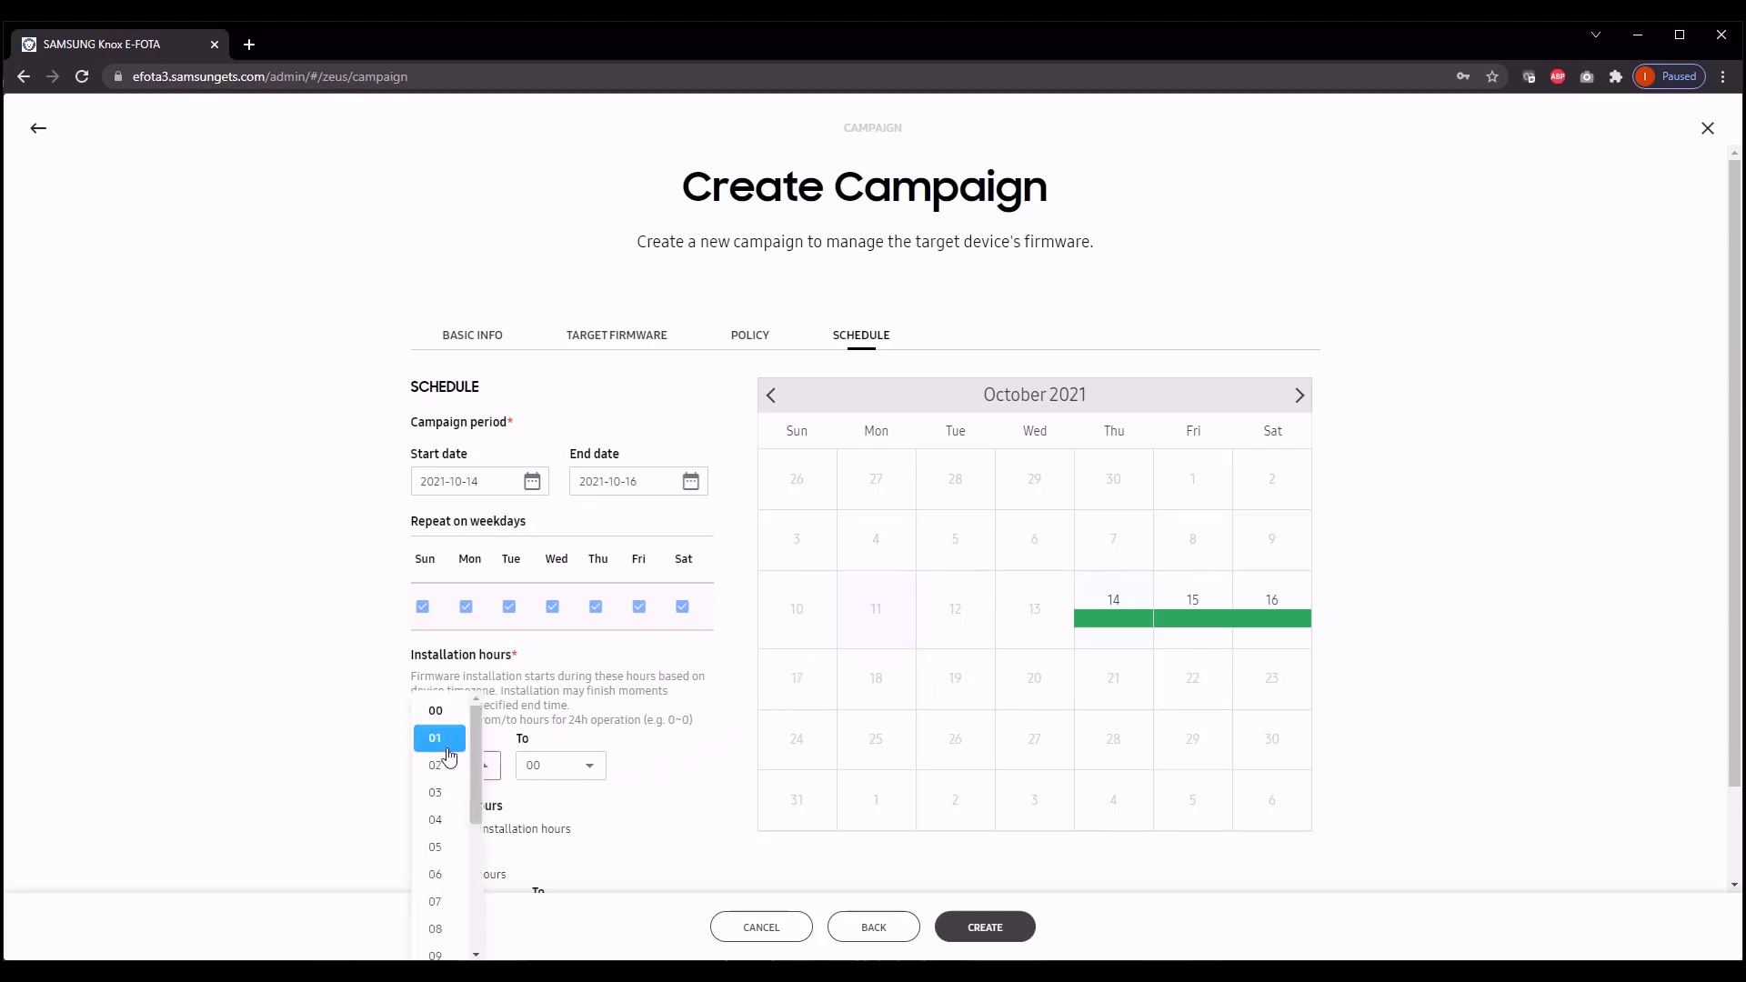
click(451, 751)
click(582, 775)
scroll(565, 778, down, 5)
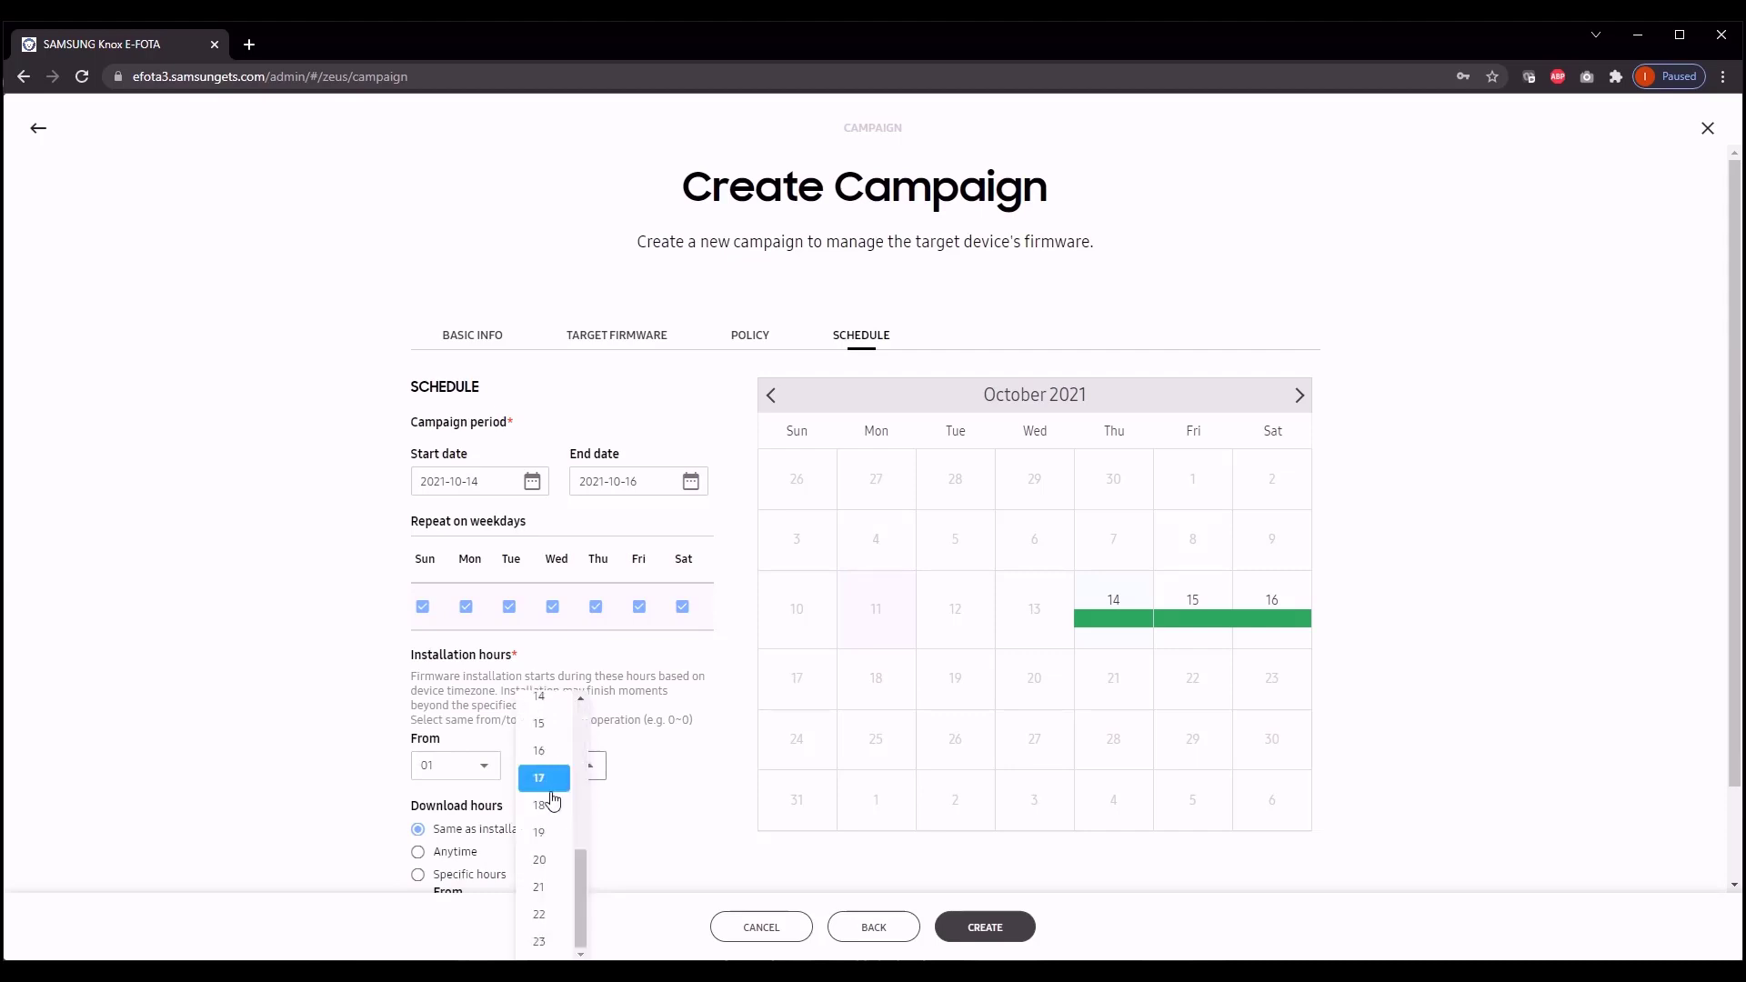
click(550, 926)
scroll(550, 925, down, 1)
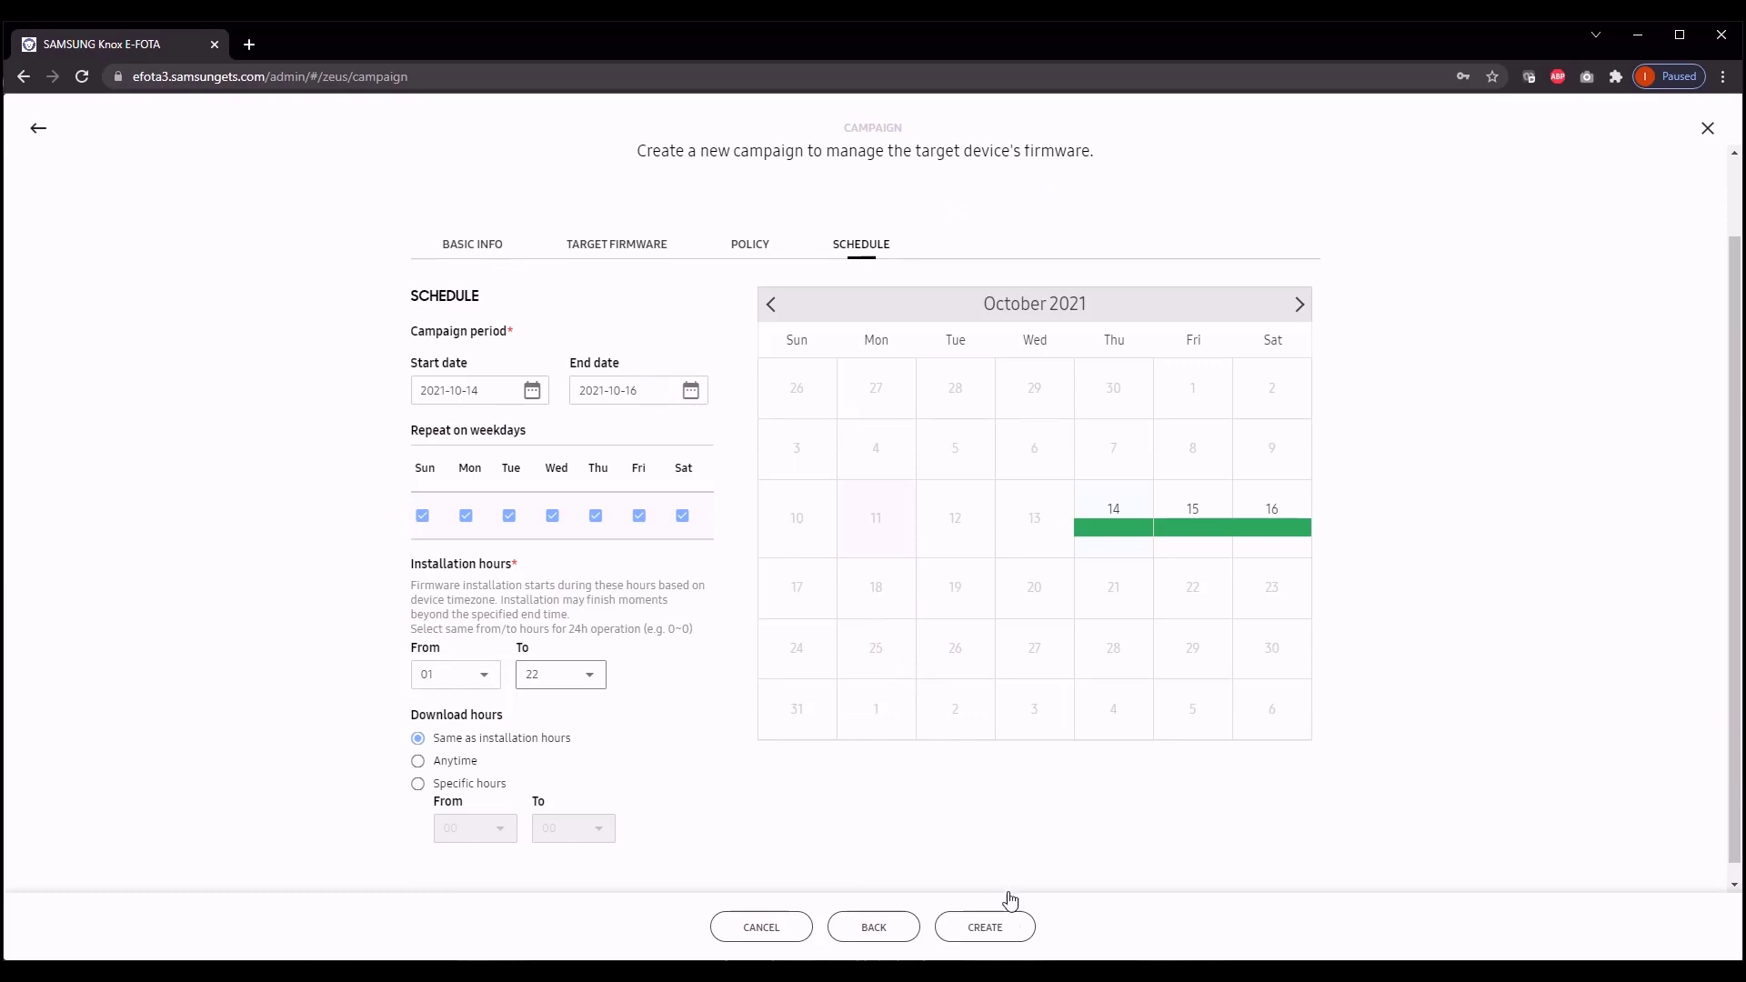
click(1013, 928)
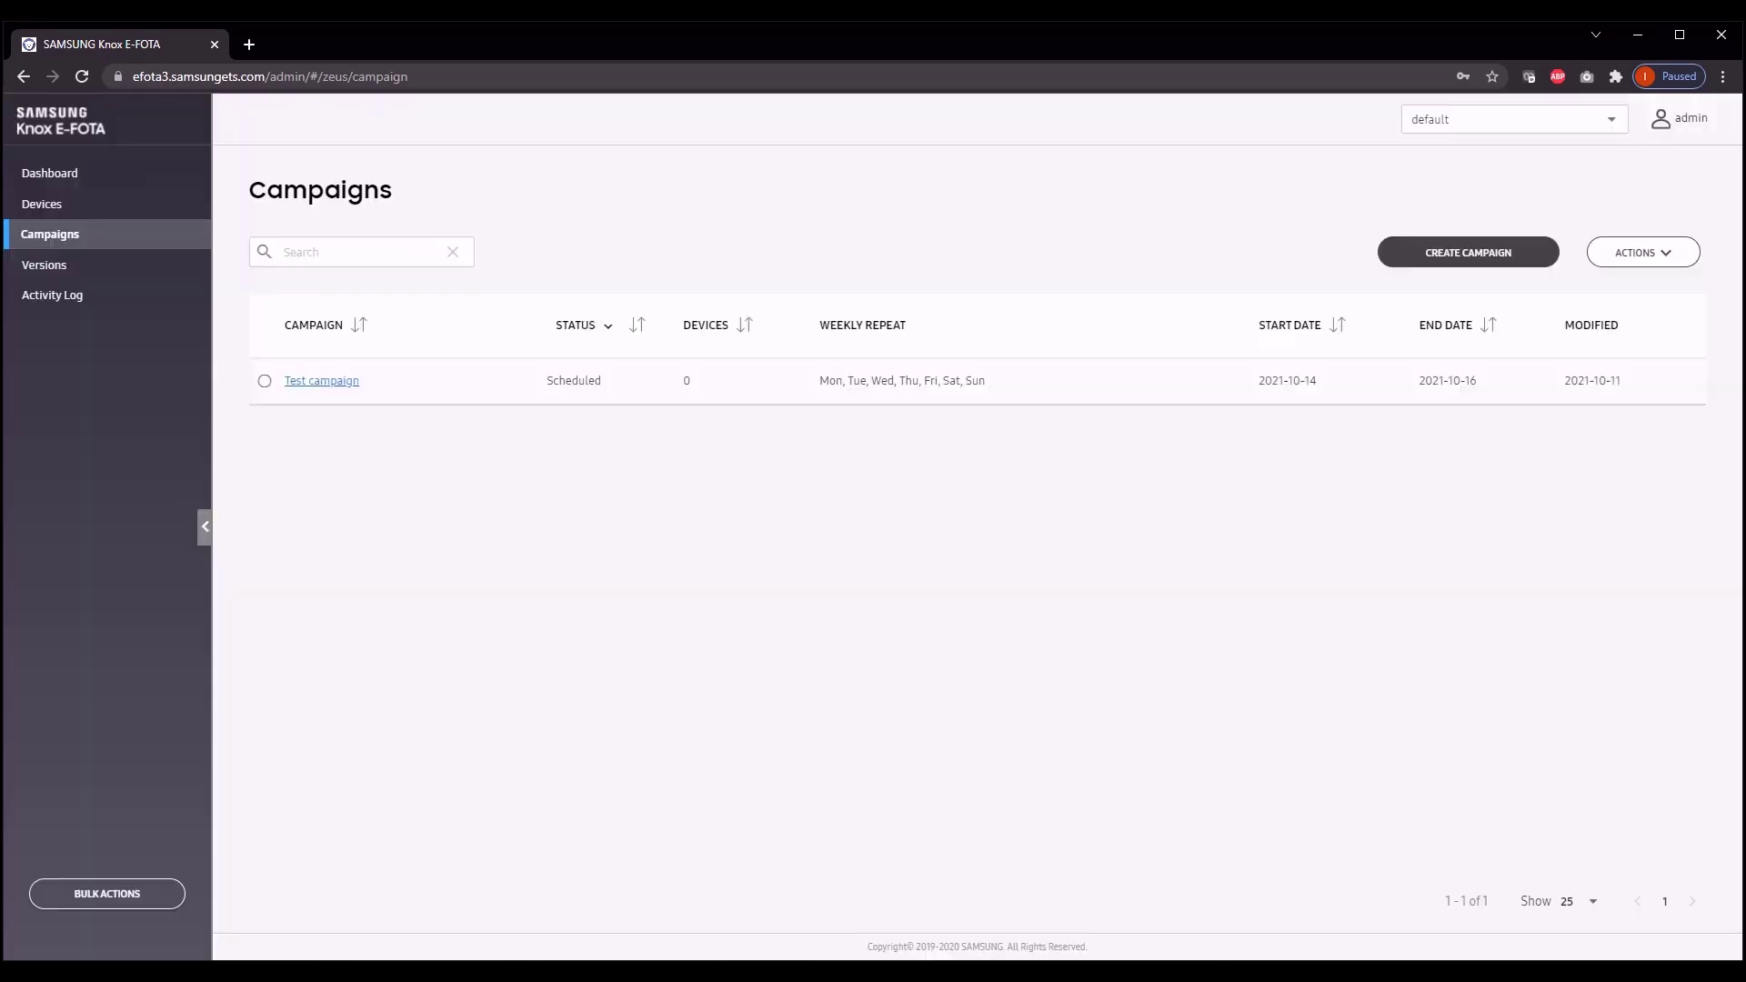